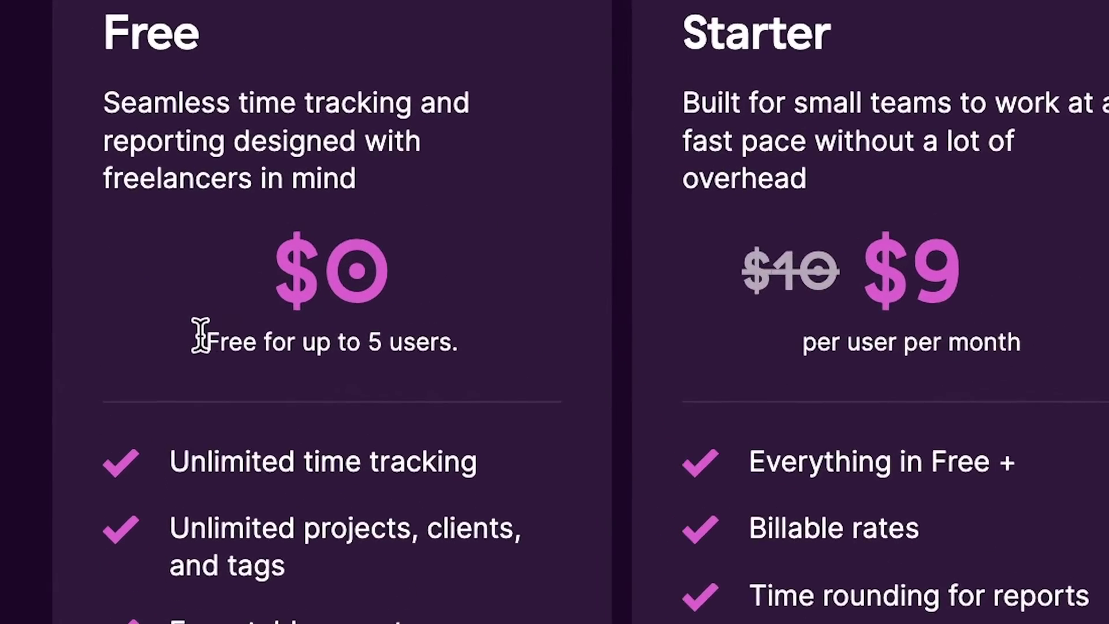
Highlight 'Free for up to 5 users' under the Free plan on the Toggl Track pricing page
left_click_drag(172, 215, 225, 216)
left_click_drag(343, 344, 453, 347)
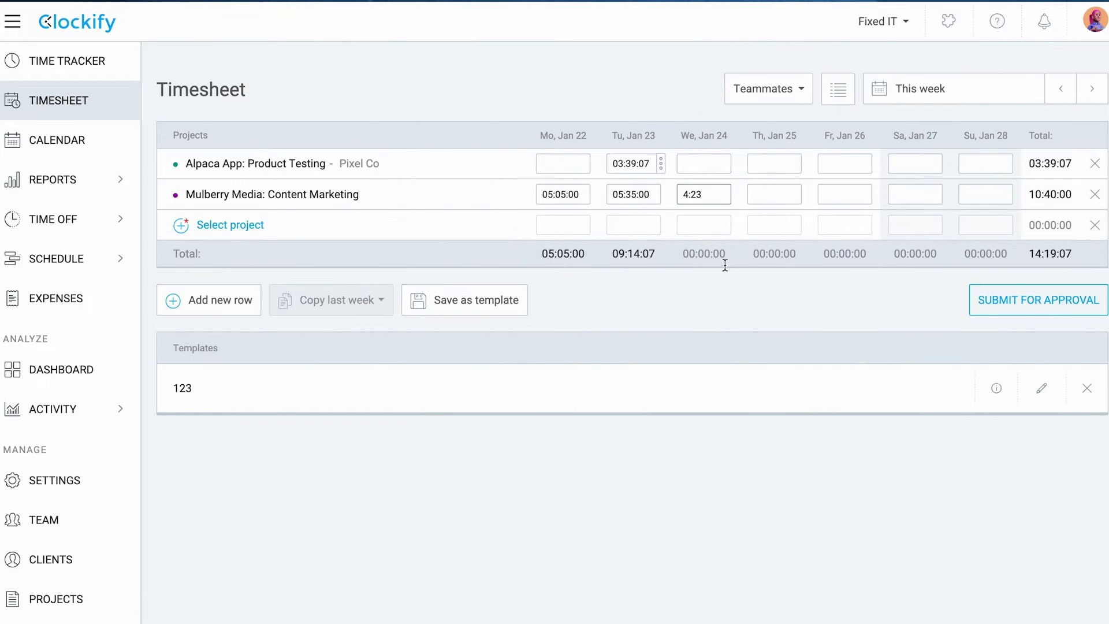
Save the new timesheet entry and clock in to Work time at the FixedIT kiosk
key("Return")
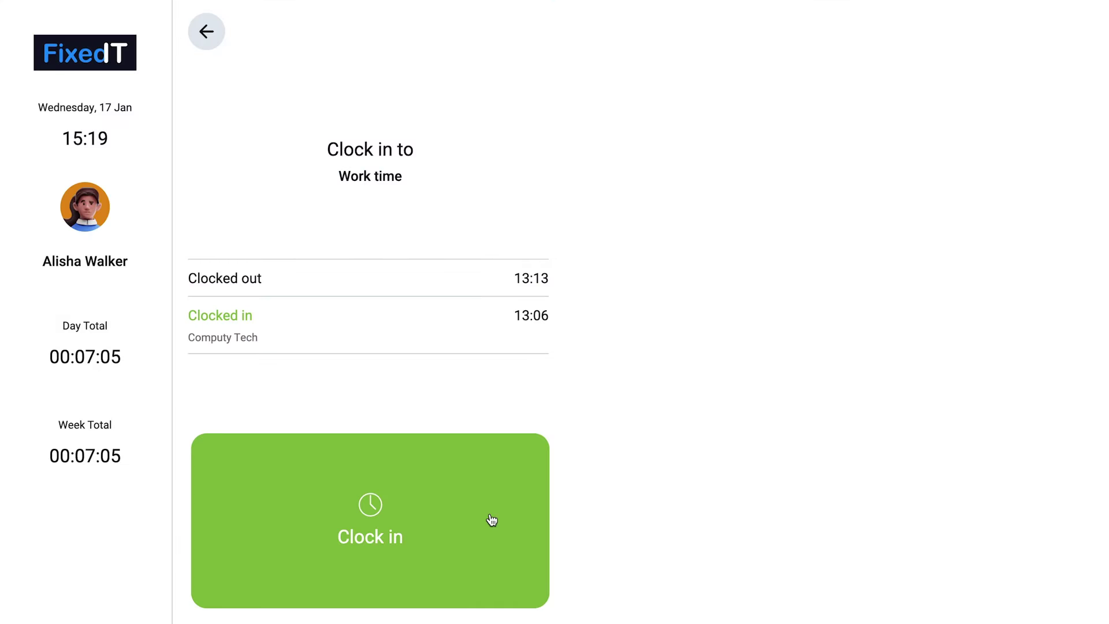
left_click(491, 519)
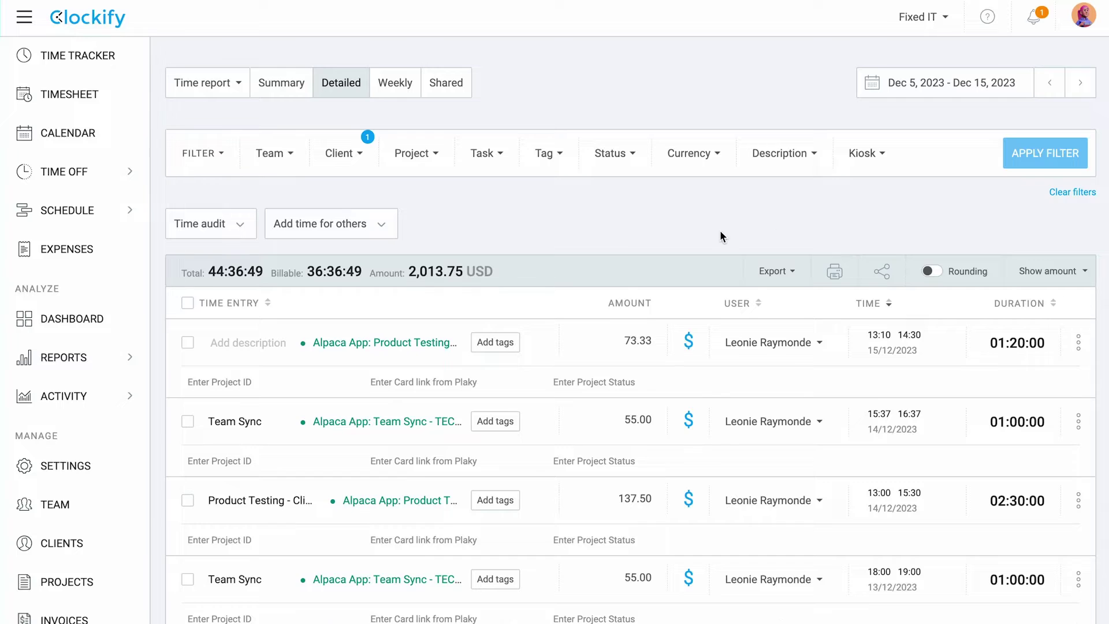
scroll(719, 230, "down", 5)
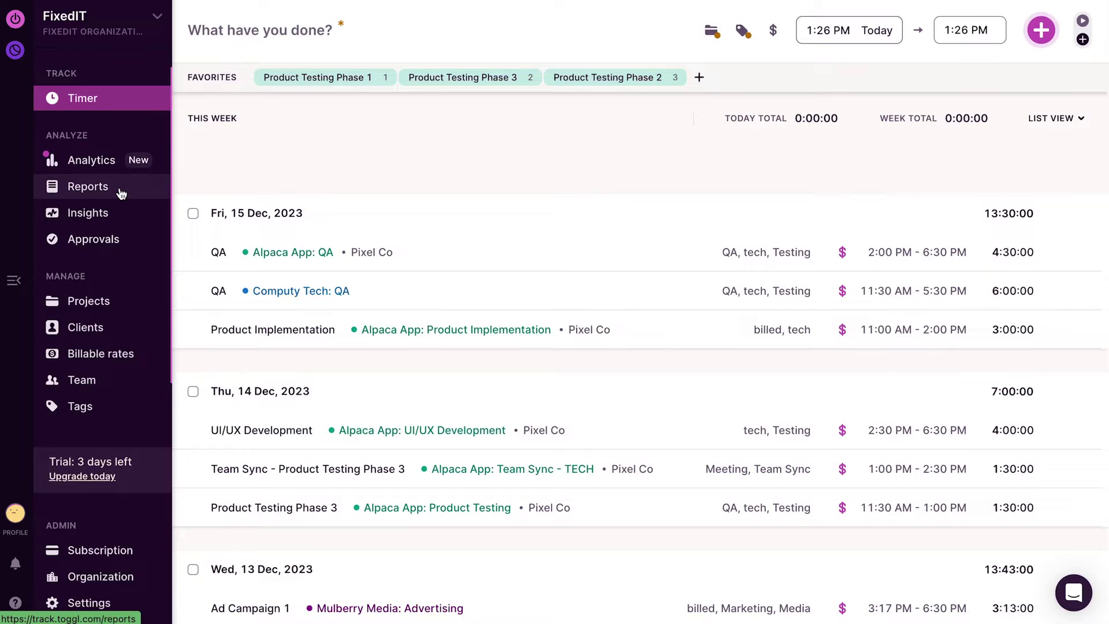
Go to Reports and set the date range to 5–15 Dec 2023
left_click(121, 193)
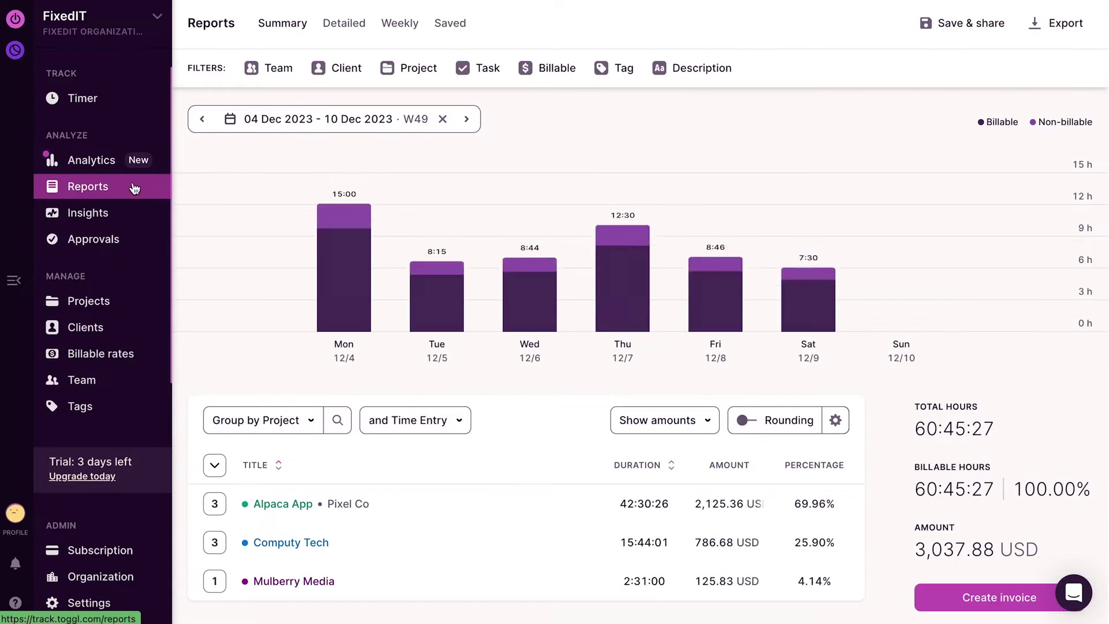
left_click(326, 123)
left_click(450, 263)
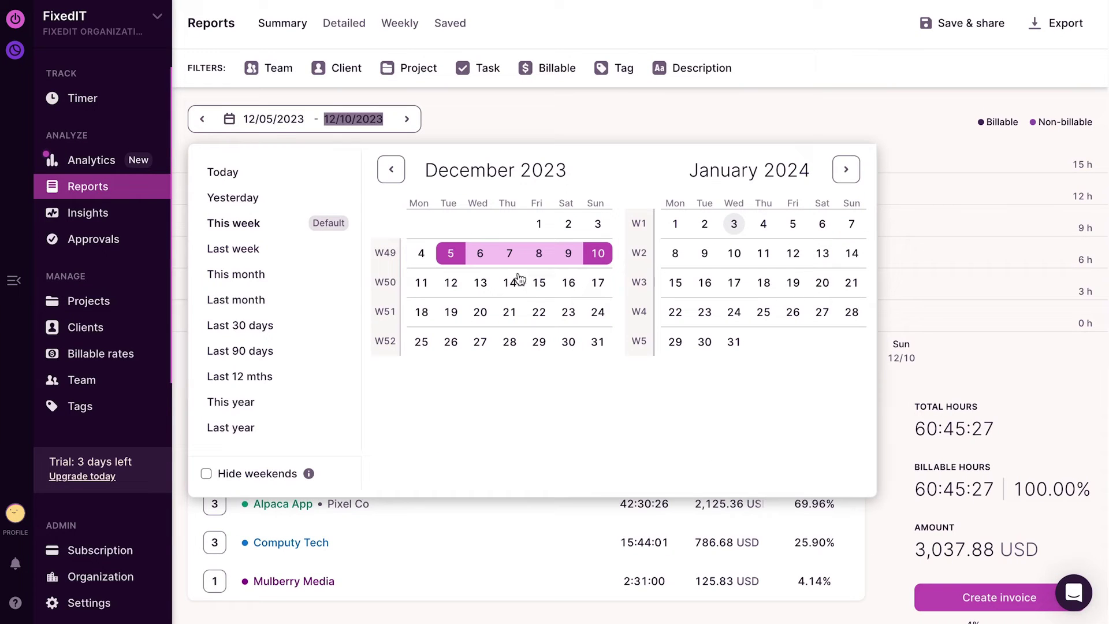
left_click(542, 287)
left_click(713, 121)
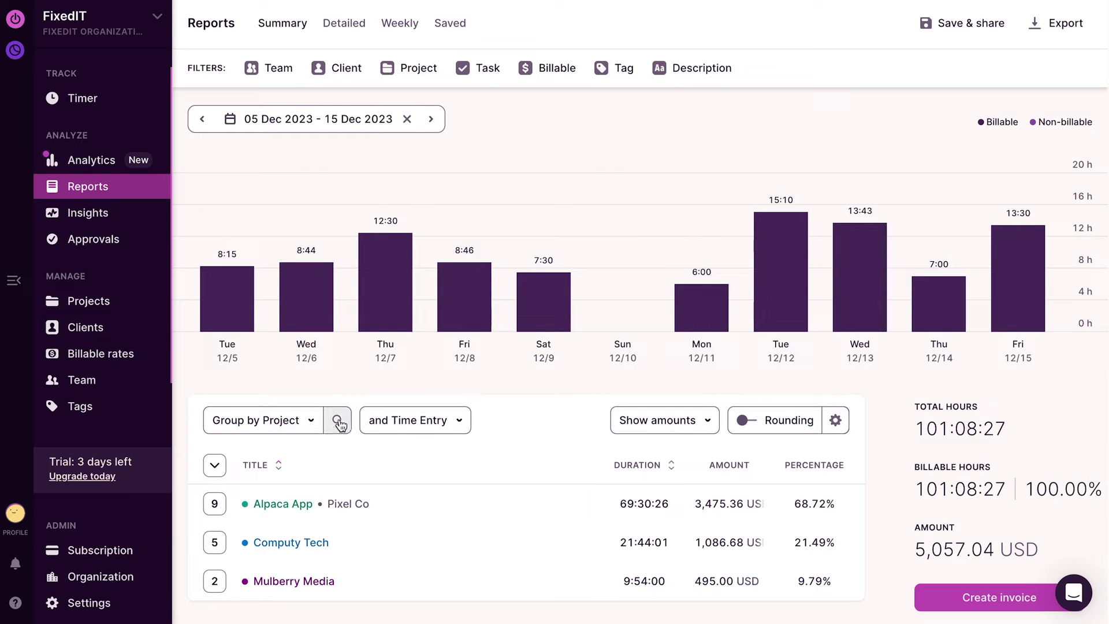
Group the report by Client, then by User, and bring up the export options
left_click(309, 424)
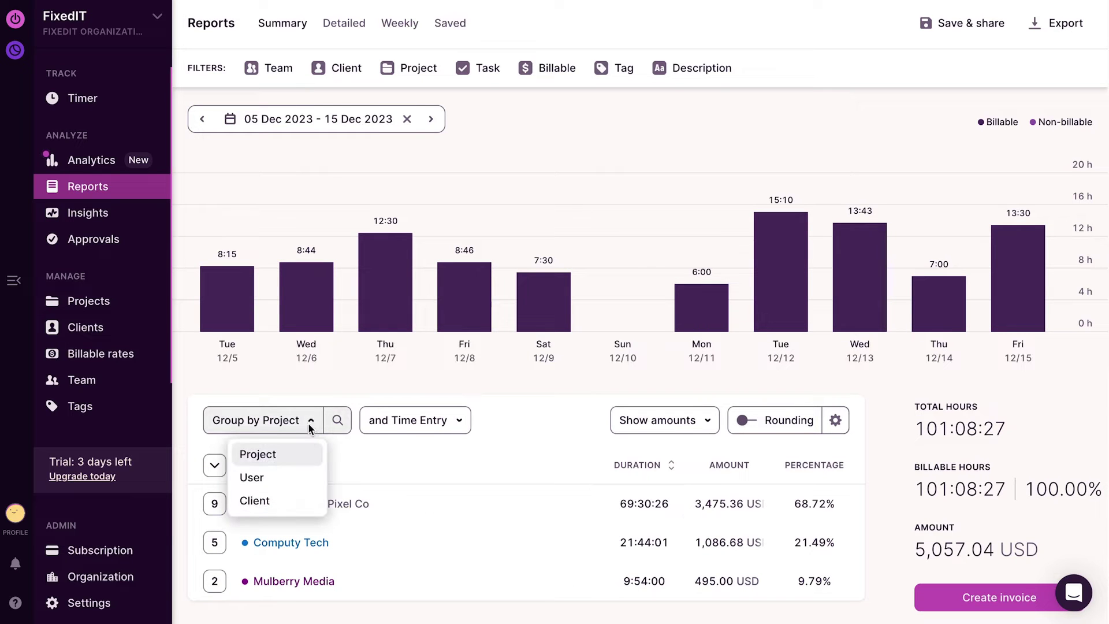
left_click(287, 508)
left_click(435, 425)
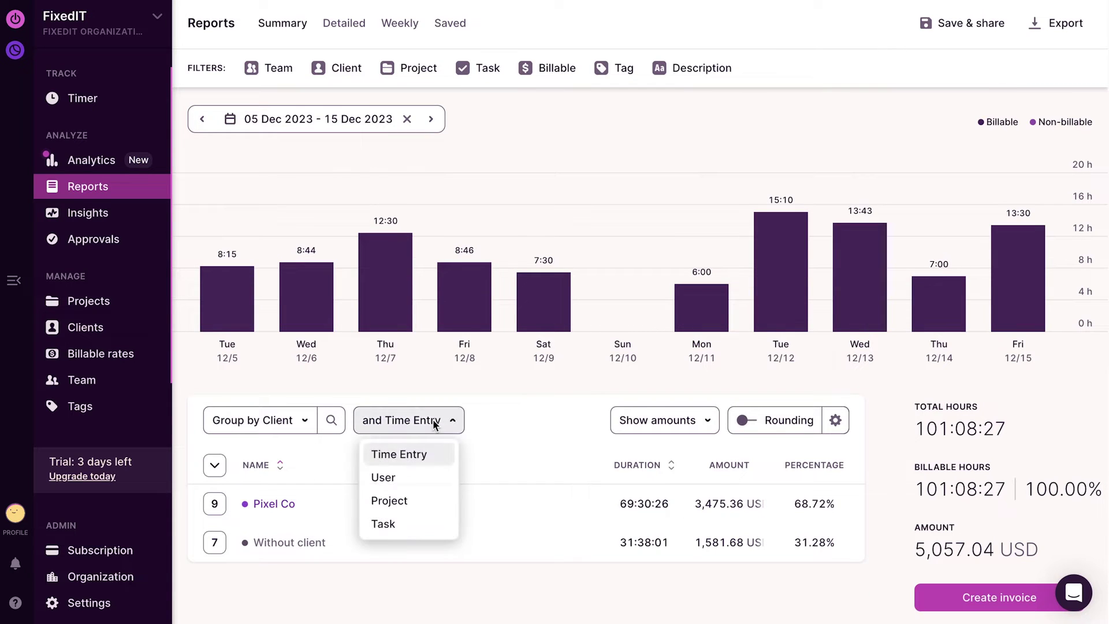
left_click(429, 479)
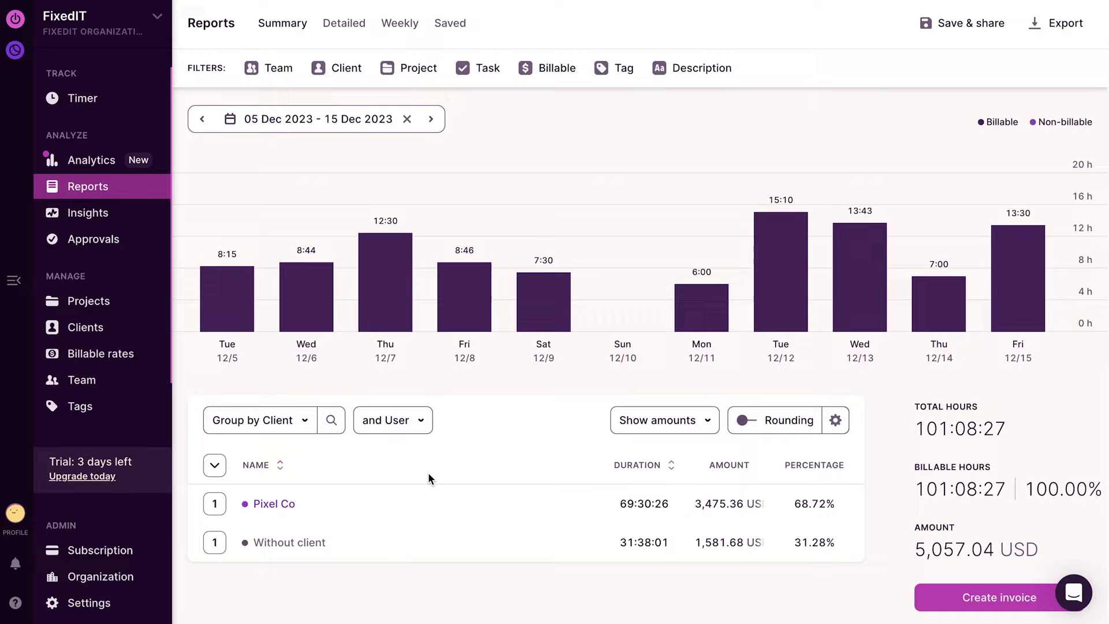
left_click(1060, 23)
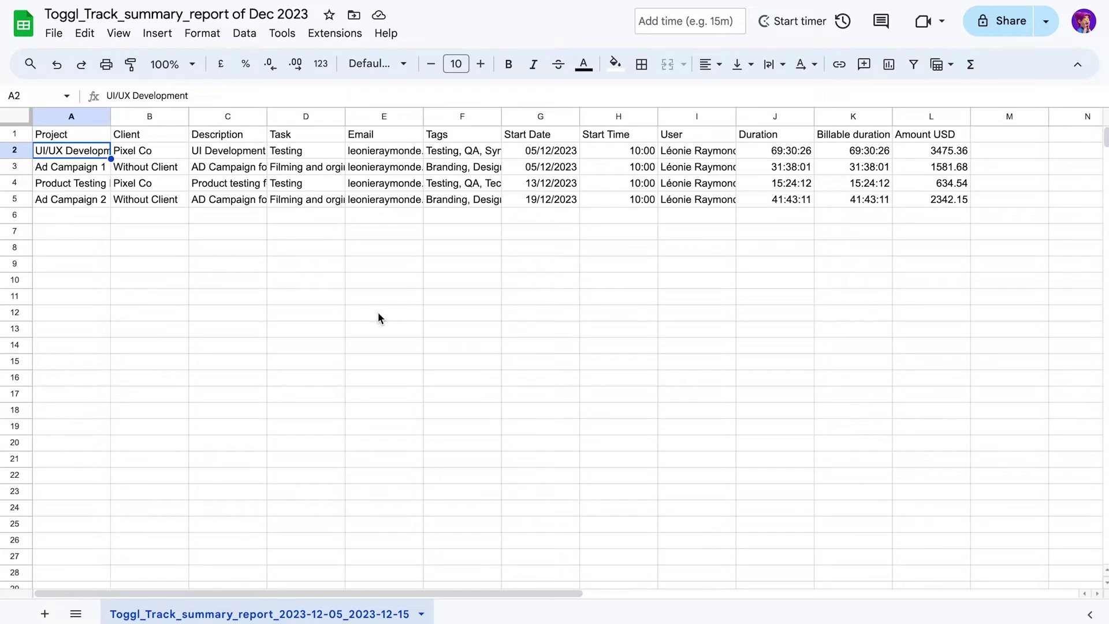
Clear all values in C2:L5, leaving only the Project and Client data
left_click(928, 207)
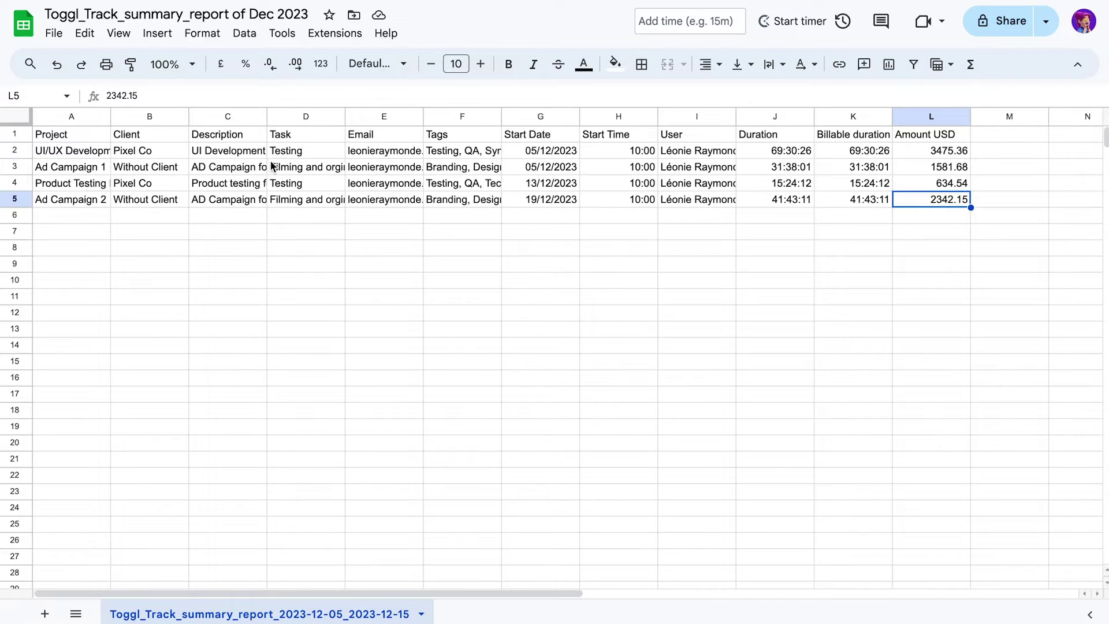
left_click(240, 152, "shift")
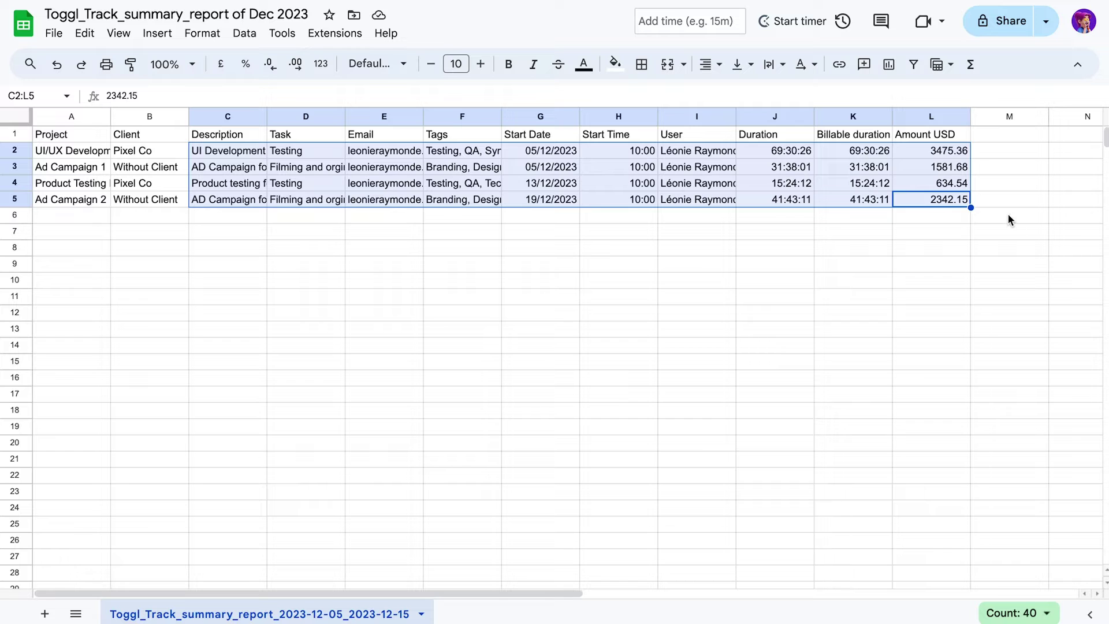
key("Delete")
left_click(947, 201)
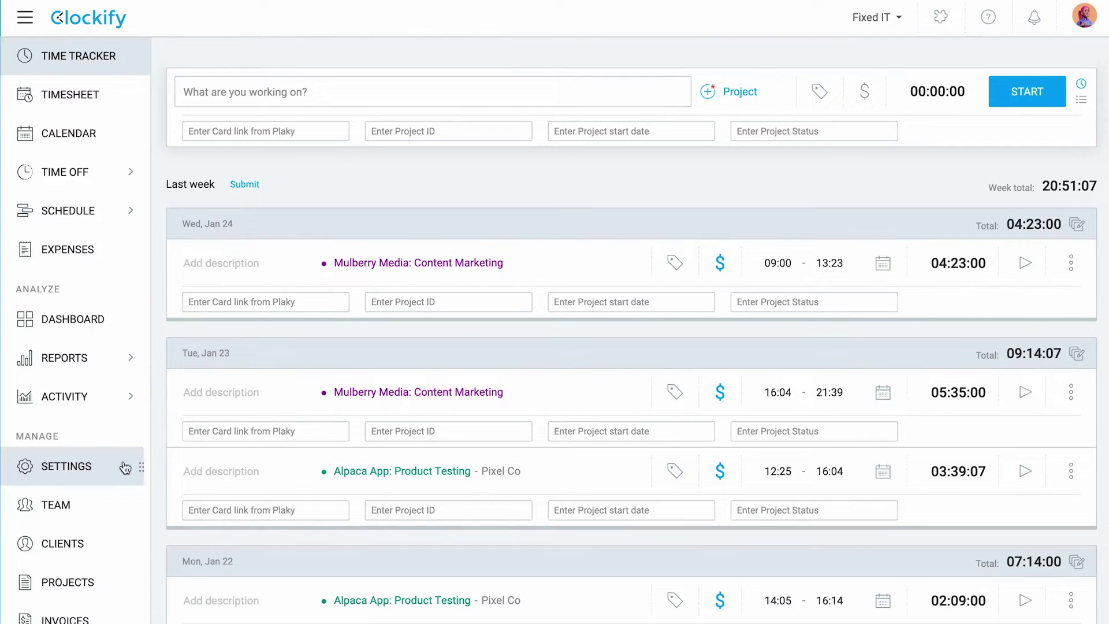
Upload the Dec 2023 Toggl_Track_summary_report CSV under Settings > Import and run the import
left_click(102, 466)
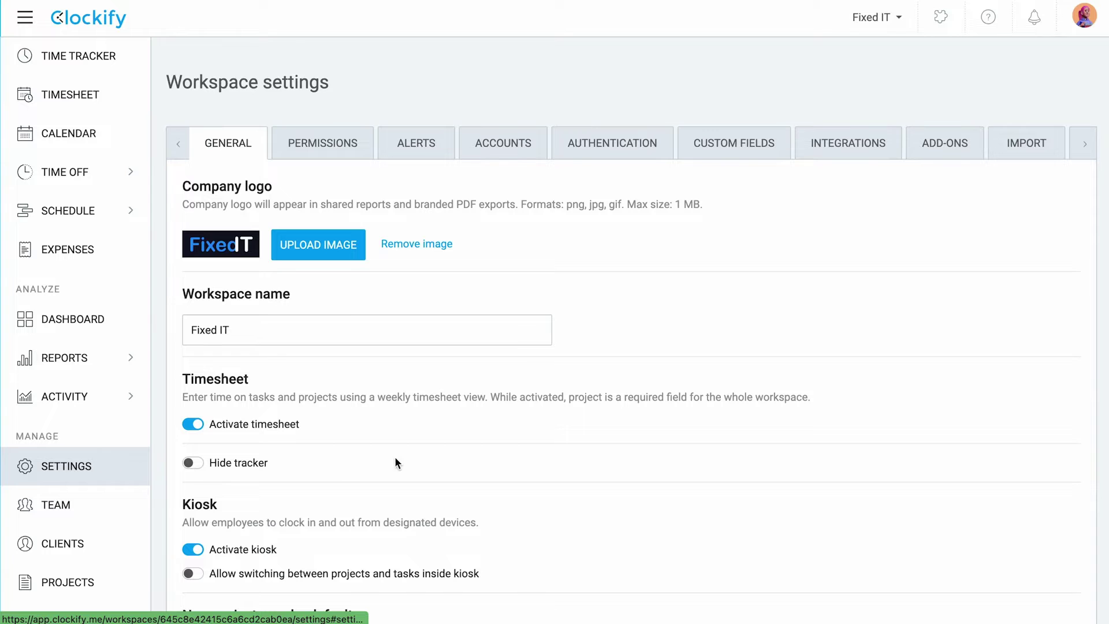
left_click(993, 145)
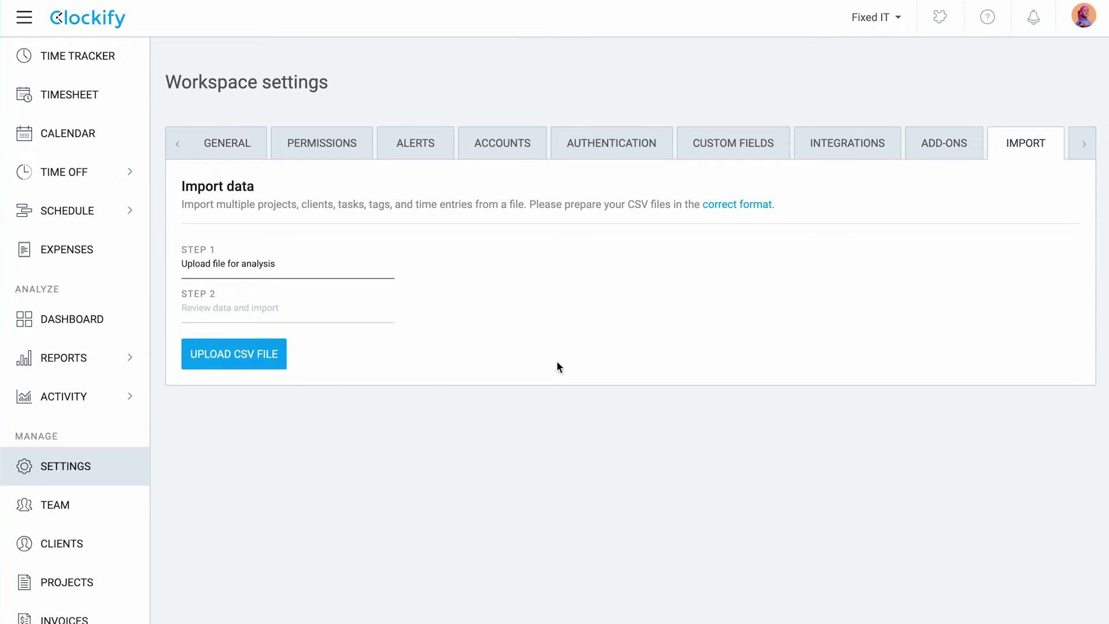
left_click(239, 359)
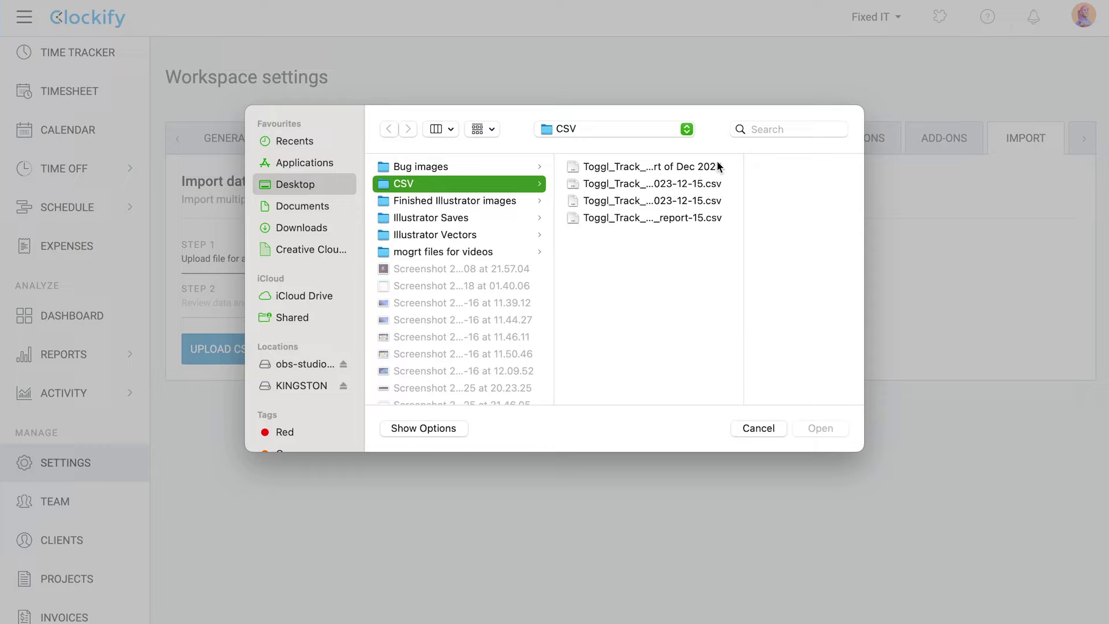
left_click(716, 165)
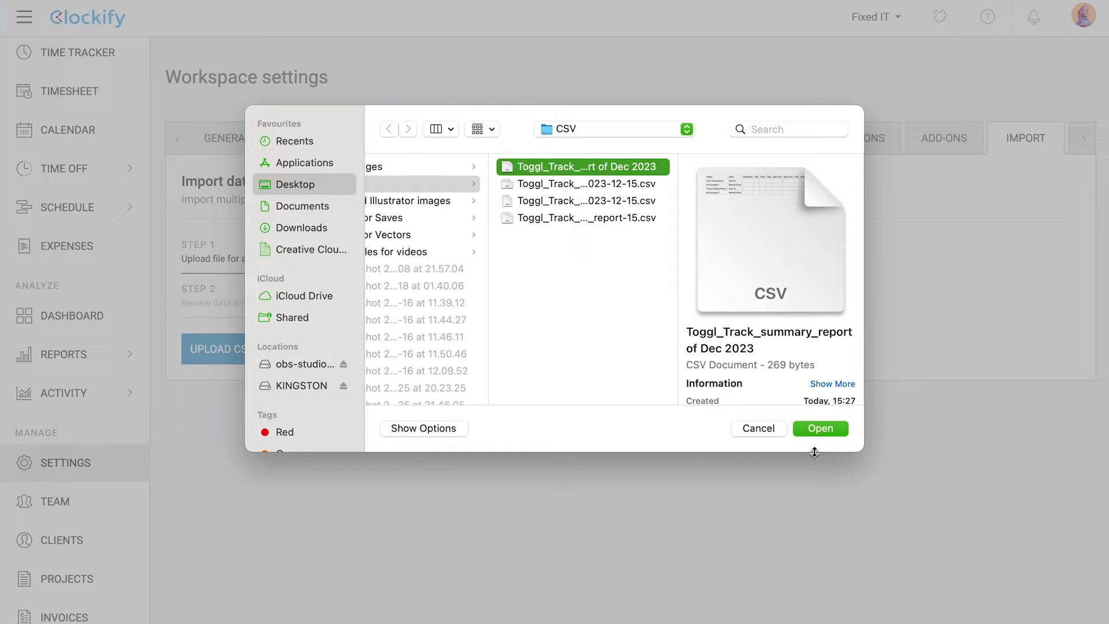
left_click(821, 428)
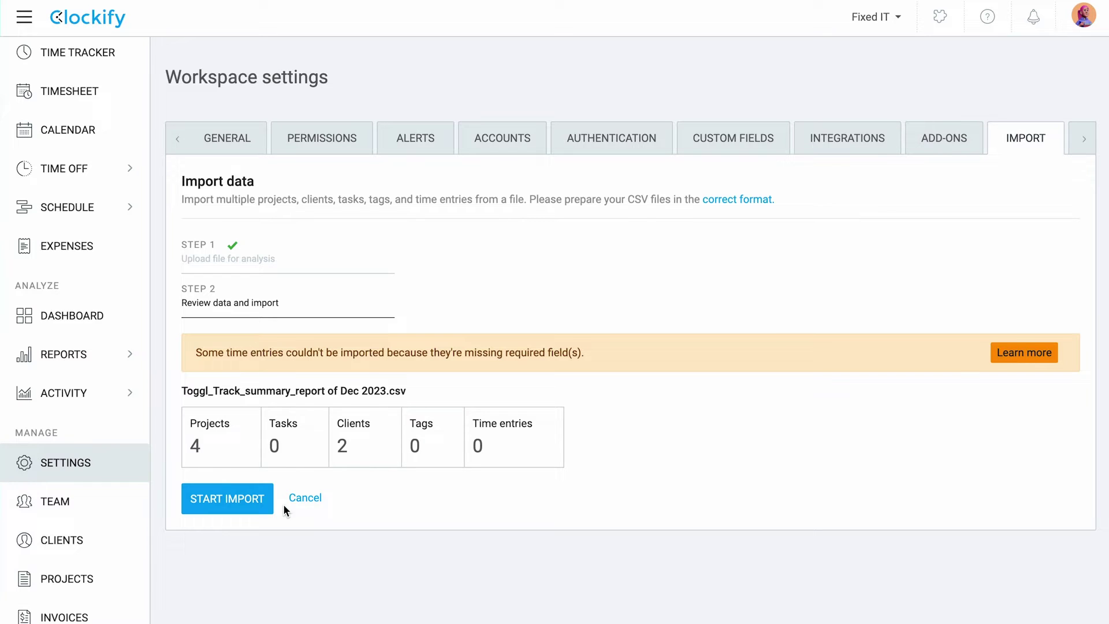
left_click(237, 505)
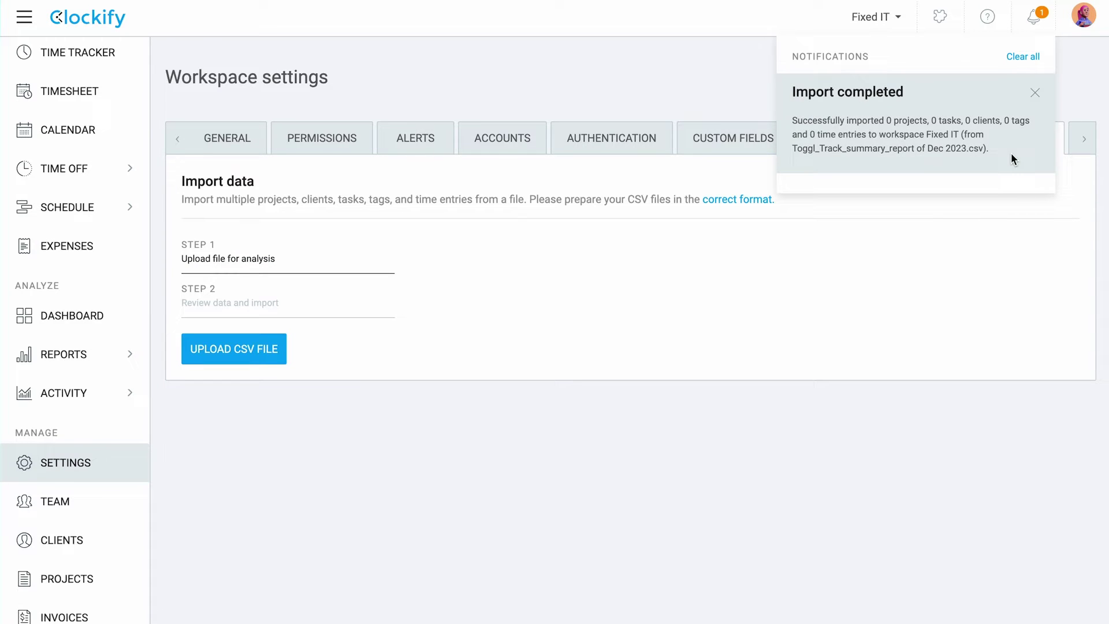
left_click(351, 469)
Show the Detailed report with its date range set to Dec 5–20, 2023
mouse_move(112, 355)
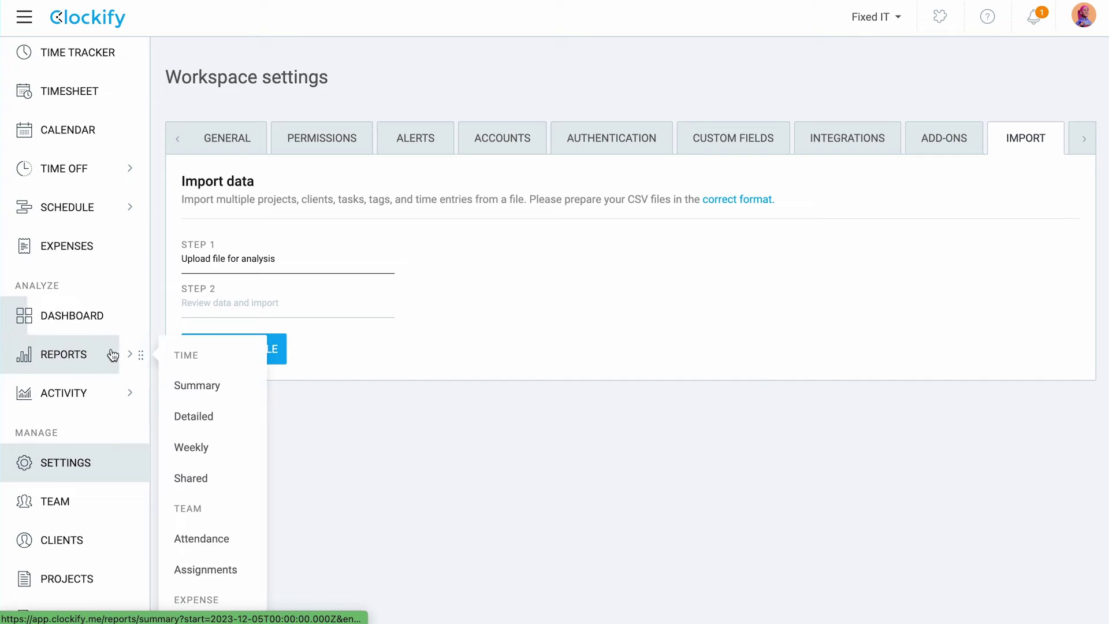
left_click(233, 414)
left_click(884, 87)
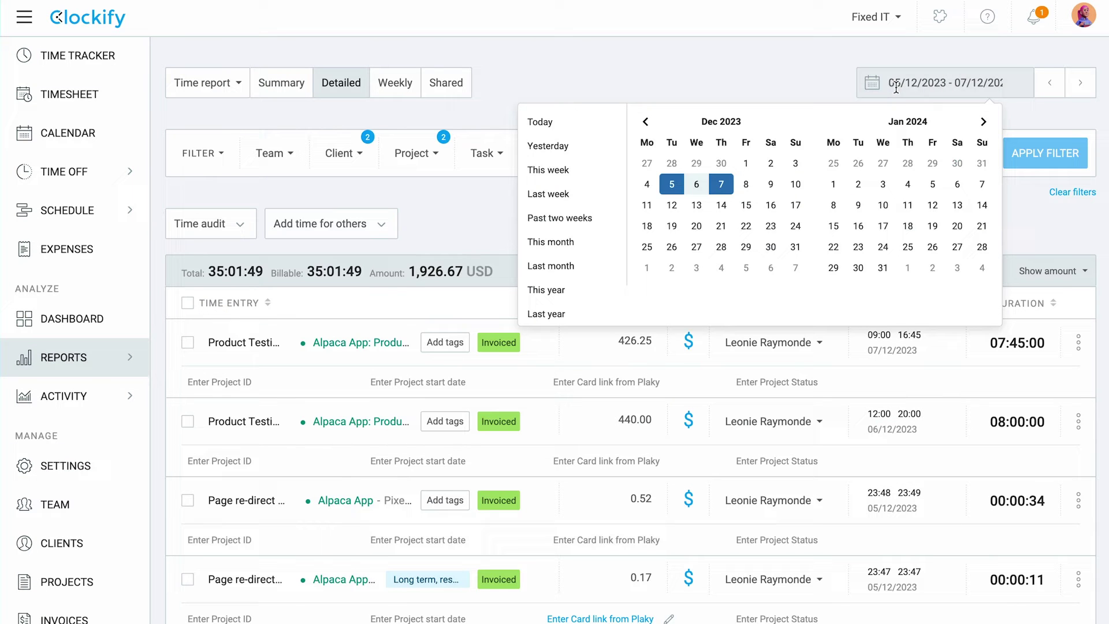
left_click(695, 225)
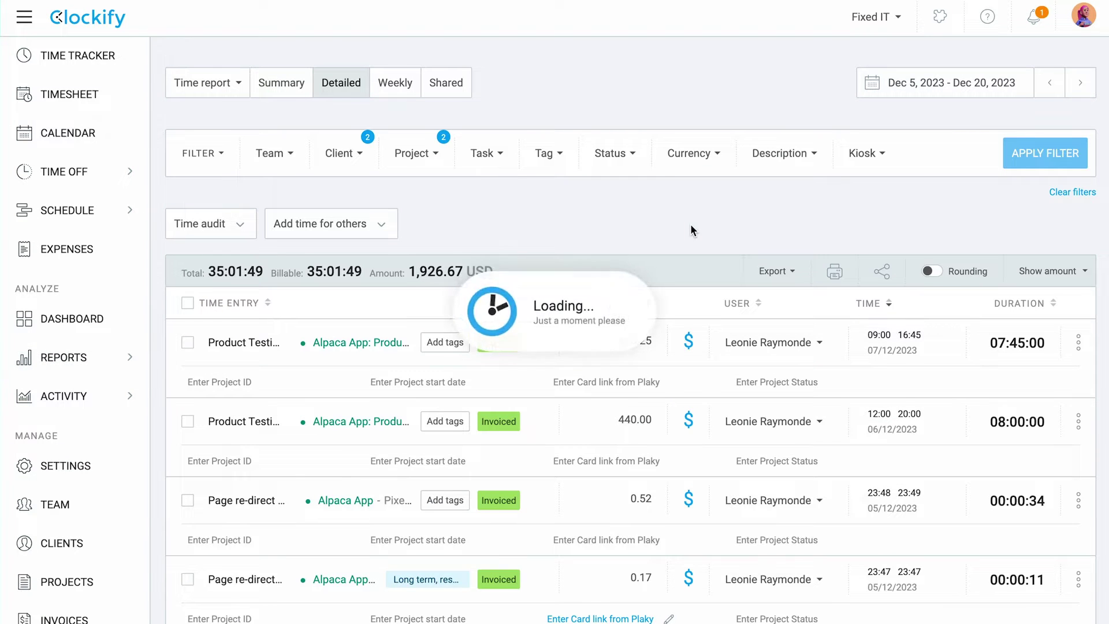
scroll(1051, 241, "down", 2)
scroll(1051, 242, "down", 5)
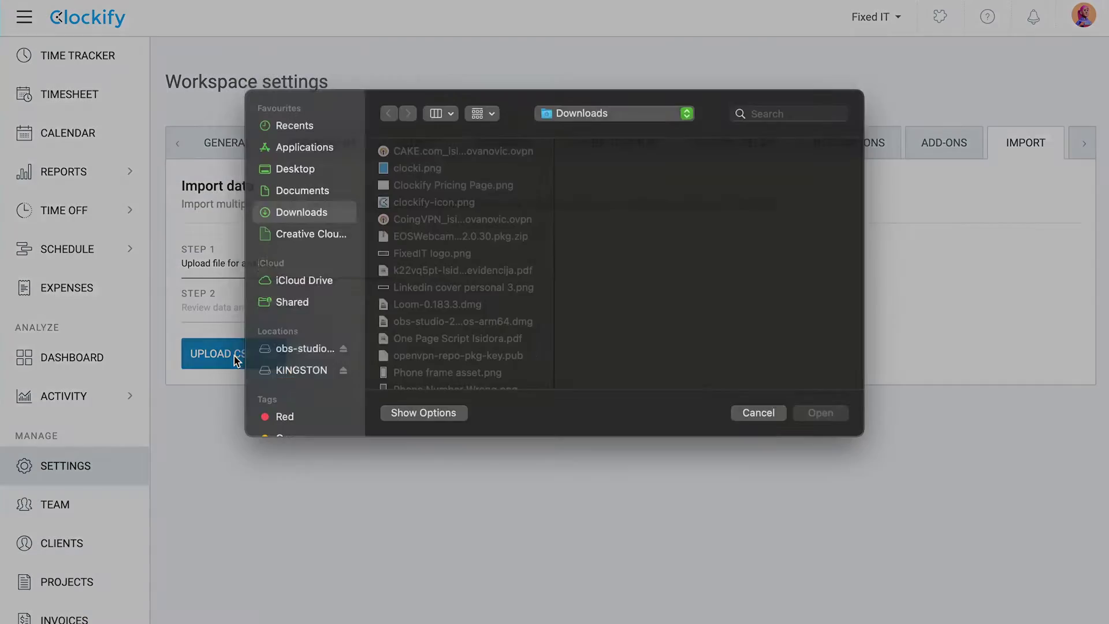
Upload the _report-15.csv file from the CSV folder for import
left_click(441, 185)
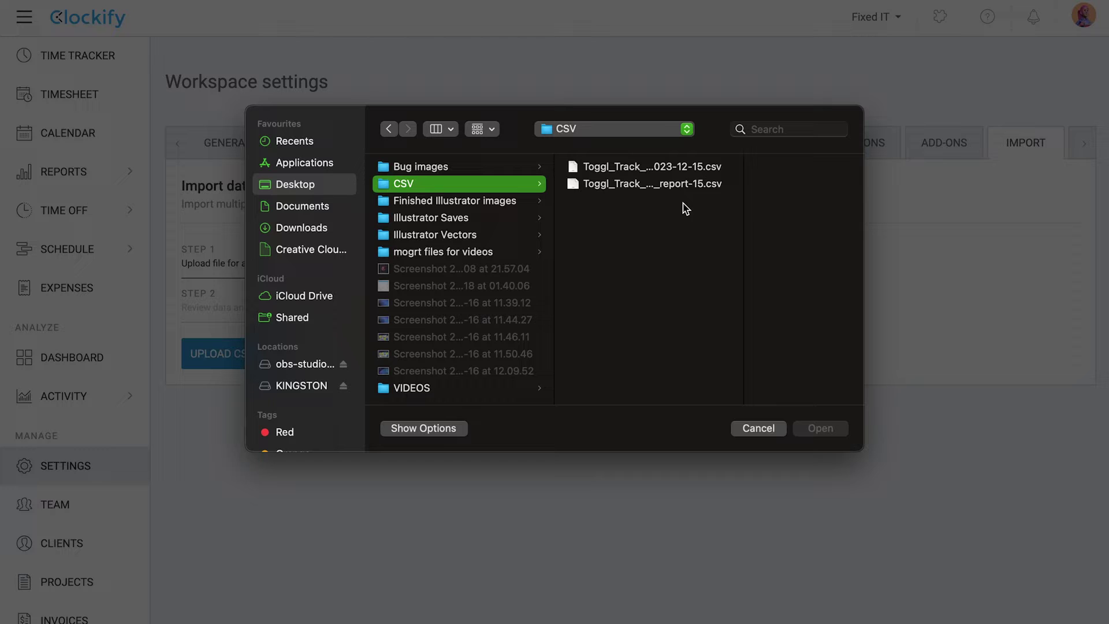
left_click(677, 185)
left_click(820, 428)
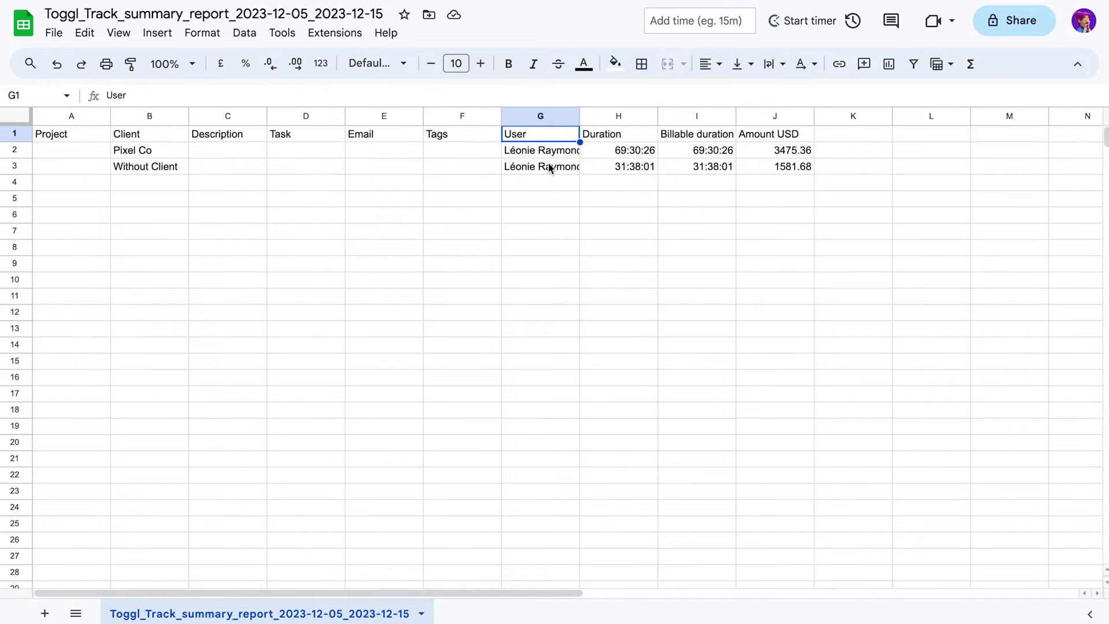
Insert cells at G1:G3 shifting User right, and add a 'Start Date' header in G1
left_click(548, 165, "shift")
right_click(548, 132)
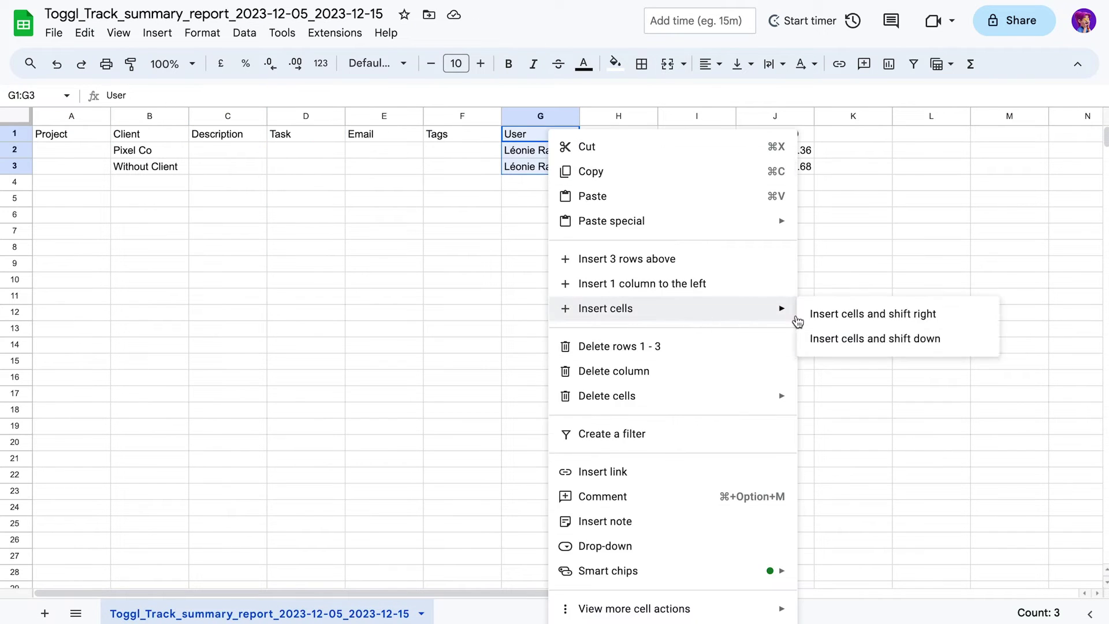
left_click(880, 312)
right_click(549, 131)
left_click(880, 313)
double_click(565, 136)
type("Start Date")
key("Tab")
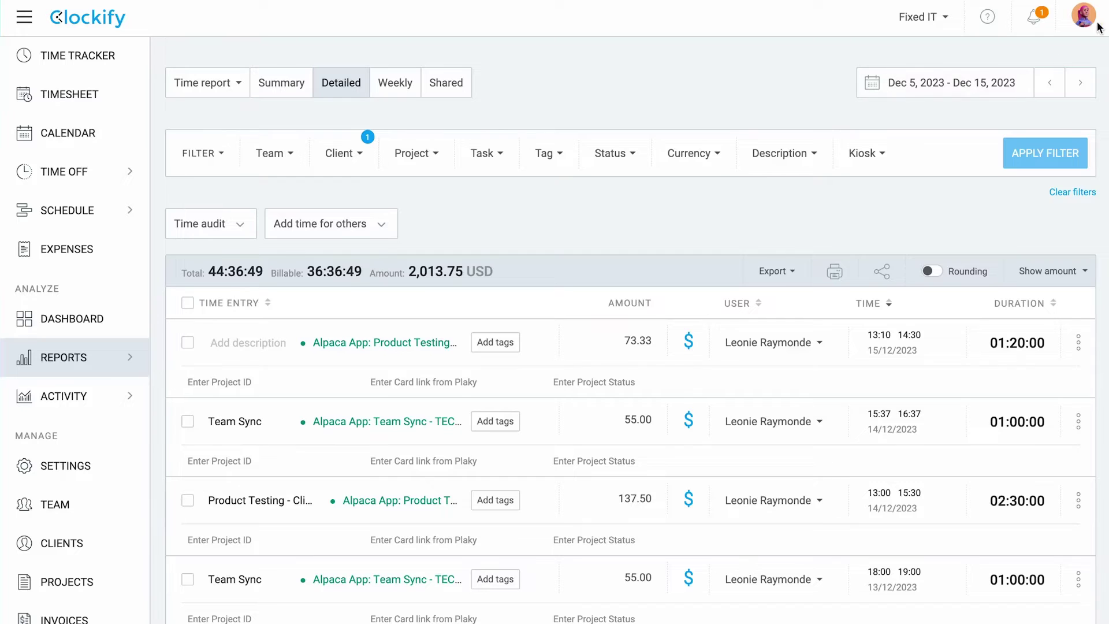
In Profile settings, set the date format to DD/MM/YYYY and time format to 24-hour
left_click(1087, 20)
left_click(989, 100)
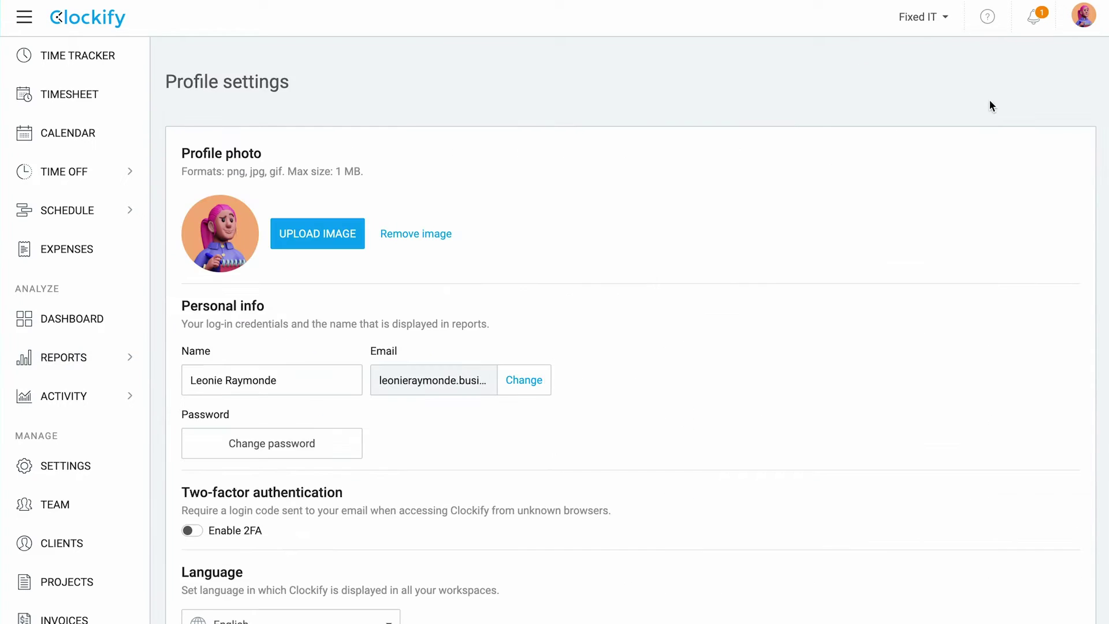
scroll(667, 507, "down", 12)
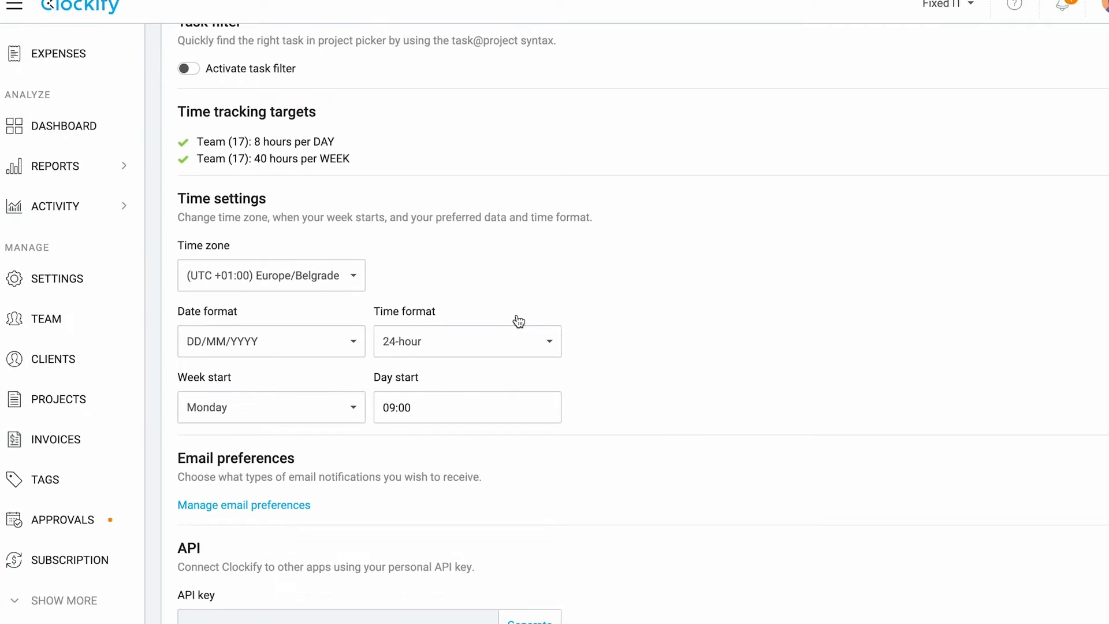
left_click(311, 374)
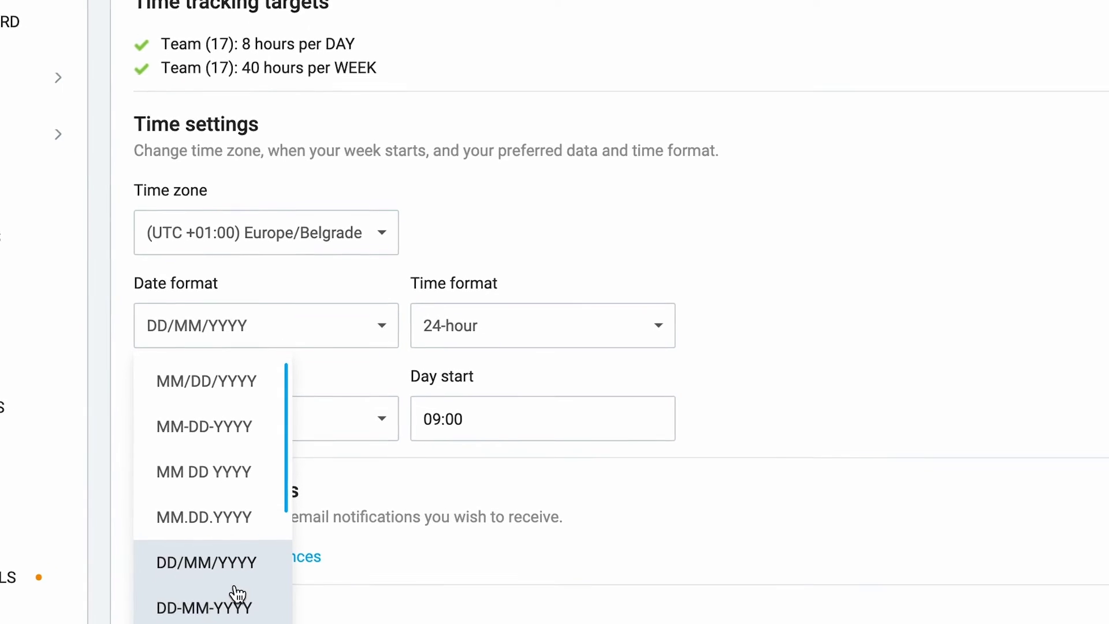
left_click(231, 549)
left_click(586, 329)
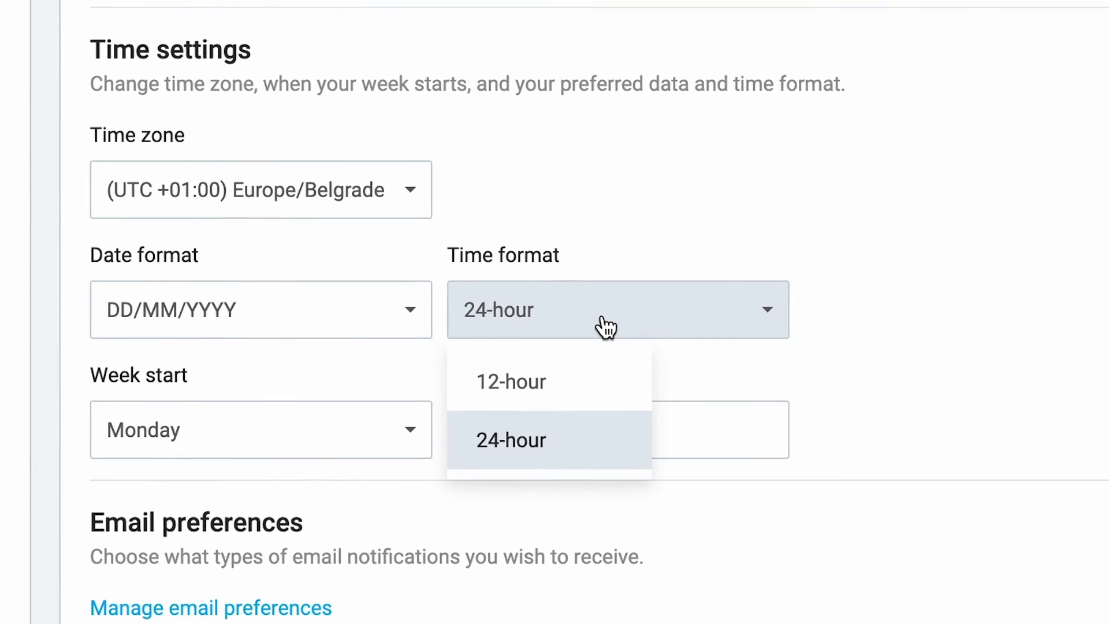
left_click(561, 441)
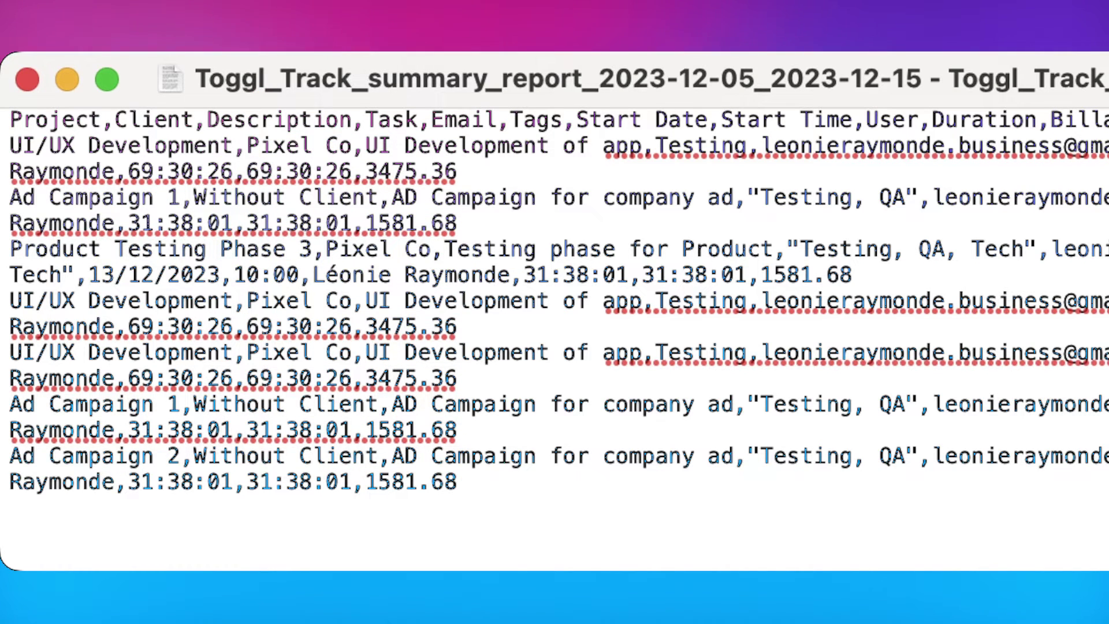
Delete 'Pixel Co' and 'Testing, QA, Tech' from the Product Testing Phase 3 row
key("shift+alt+Right")
key("shift+alt+Right")
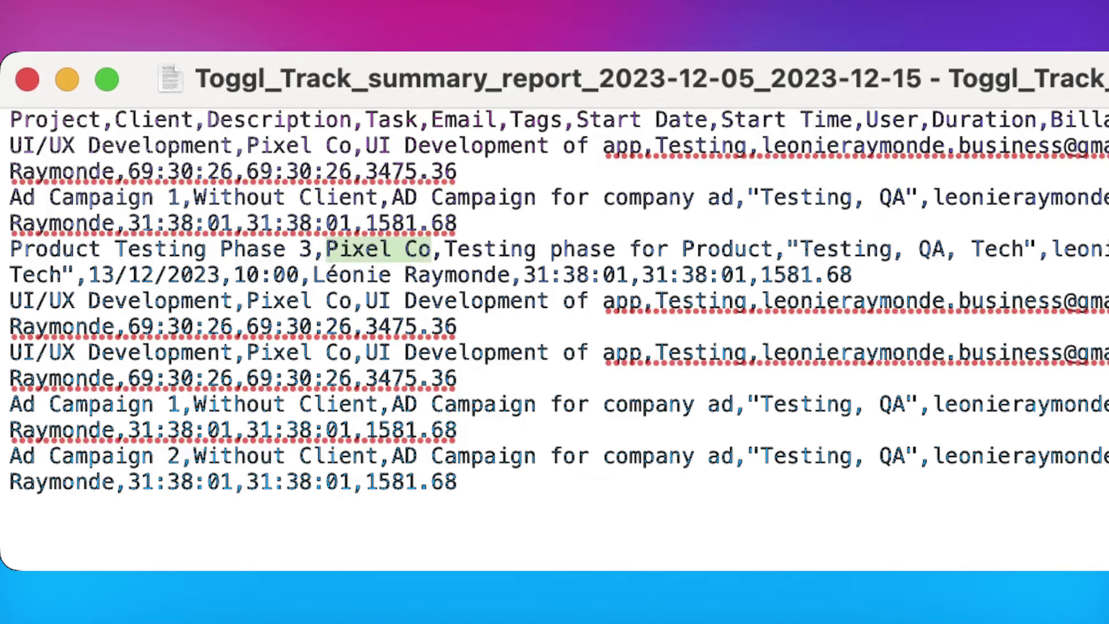
key("BackSpace")
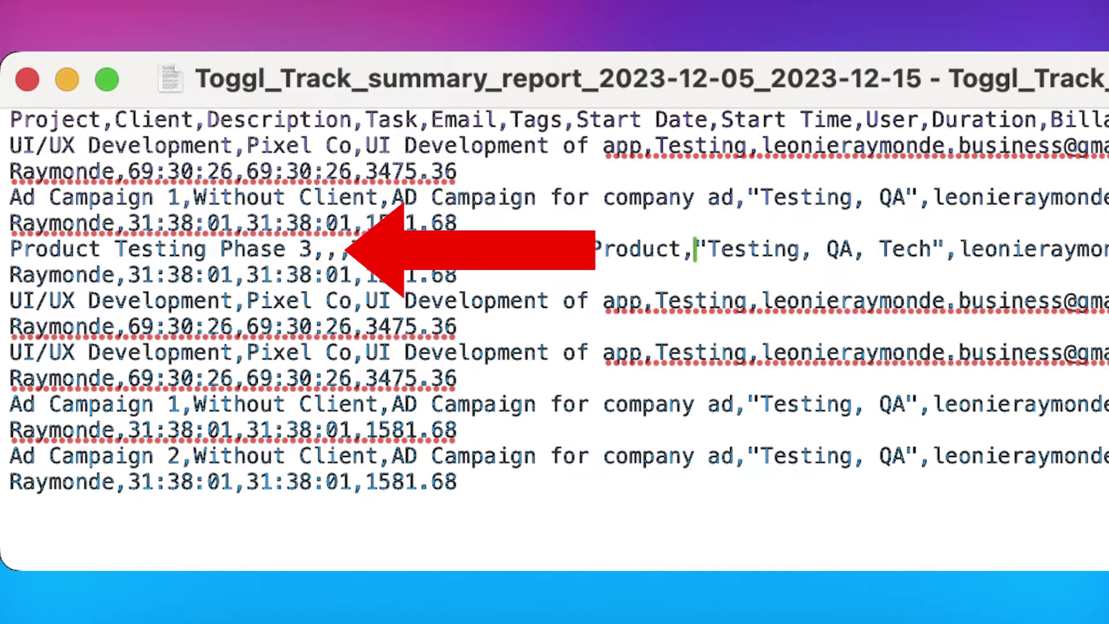
key("shift+alt+Right")
key("shift+alt+Right")
key("shift+alt+Right")
key("shift+Right")
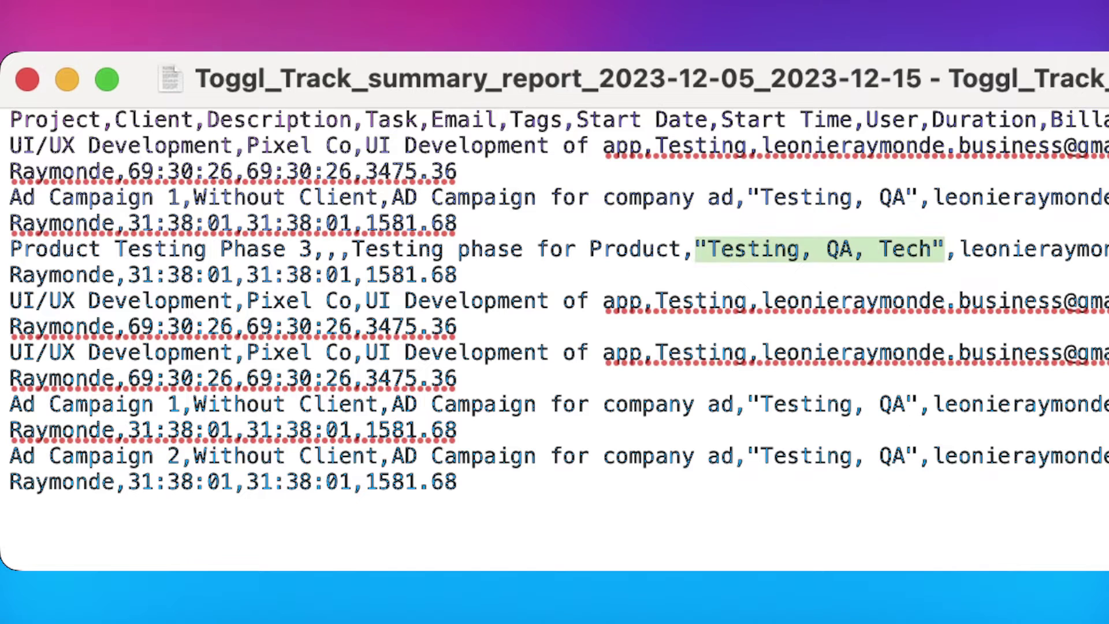
key("BackSpace")
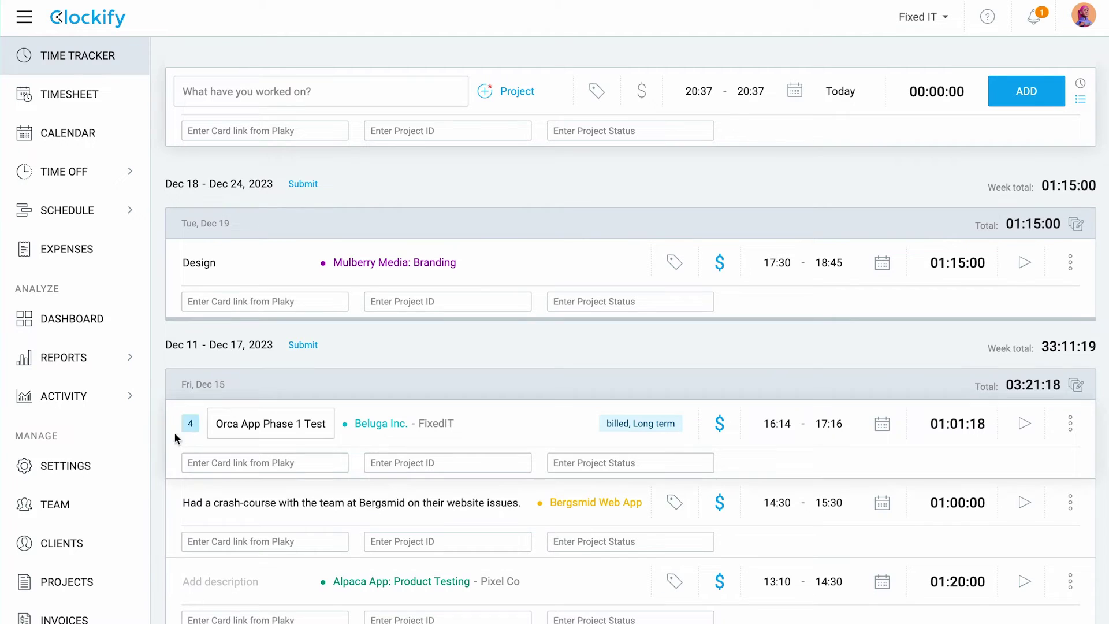
Give the first team member both the Team Manager and Project Manager roles
left_click(79, 503)
scroll(935, 417, "down", 2)
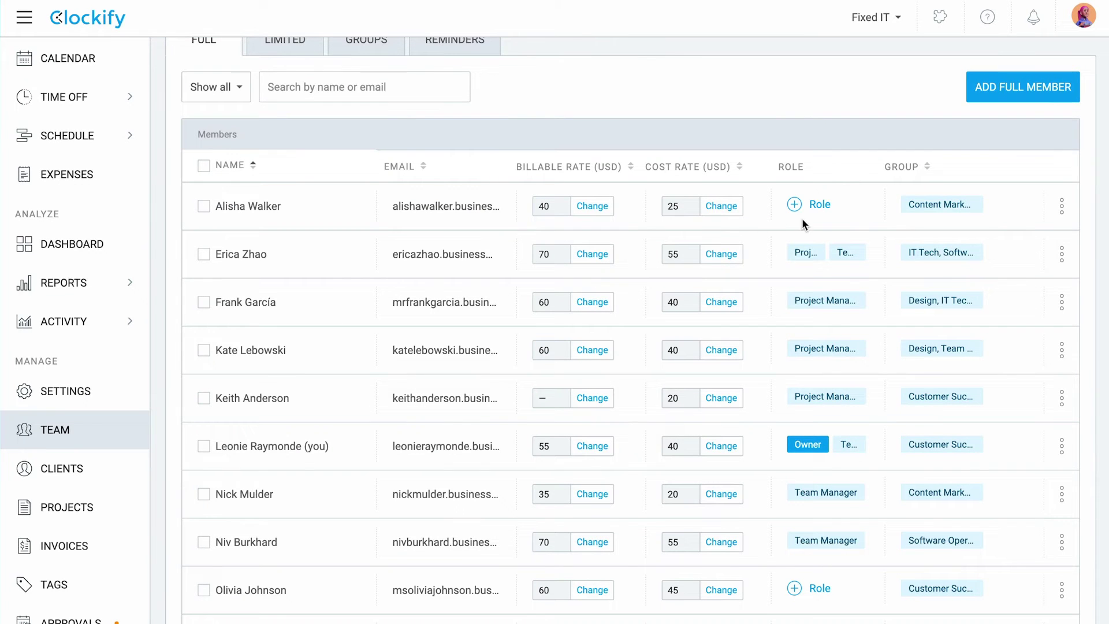
left_click(820, 205)
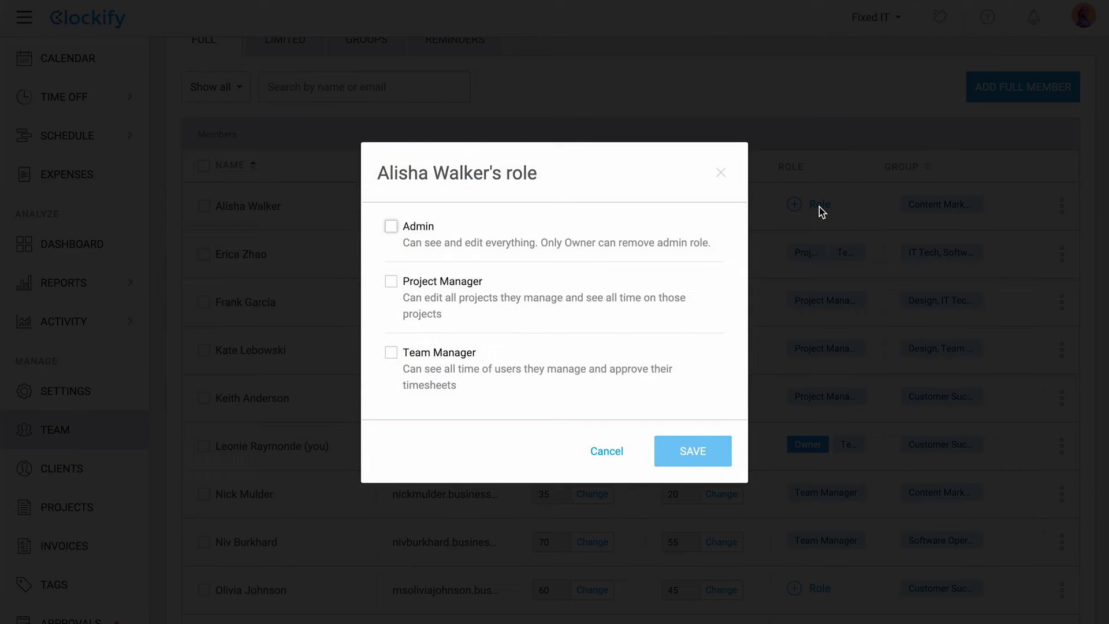
left_click(465, 359)
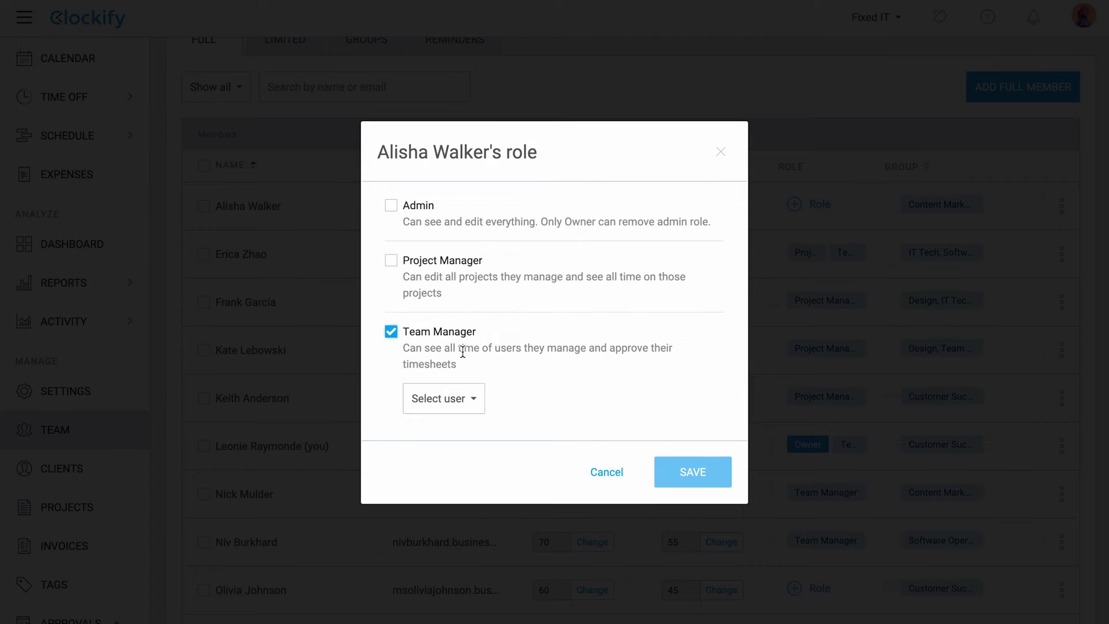
left_click(471, 267)
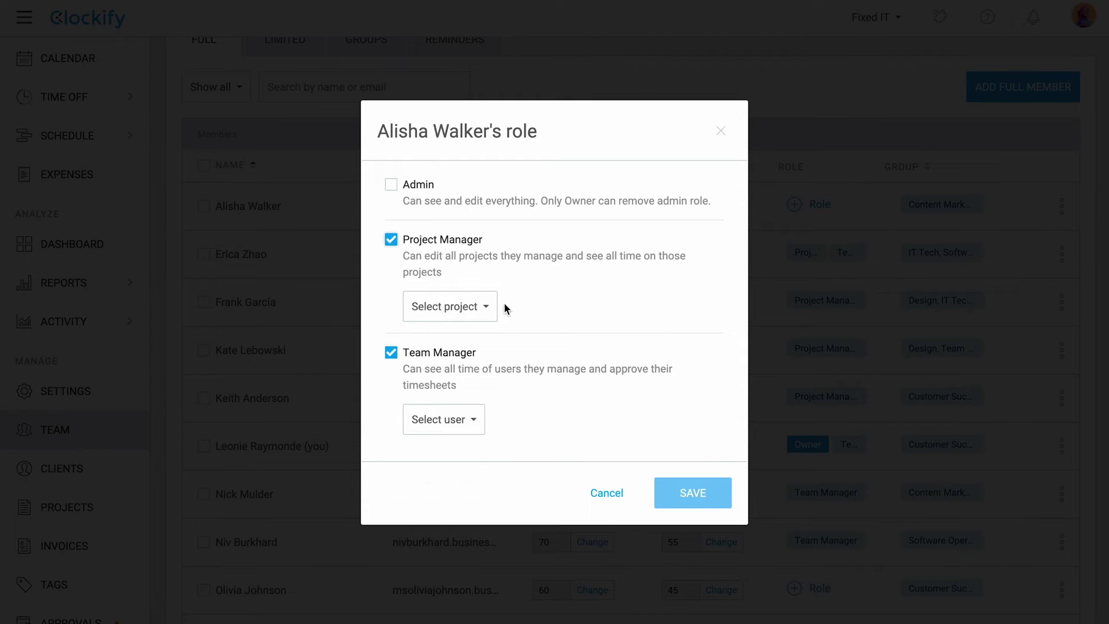
Assign Compuy Tech, Alpaca App and Mulberry Media as the member's managed projects
scroll(520, 479, "down", 3)
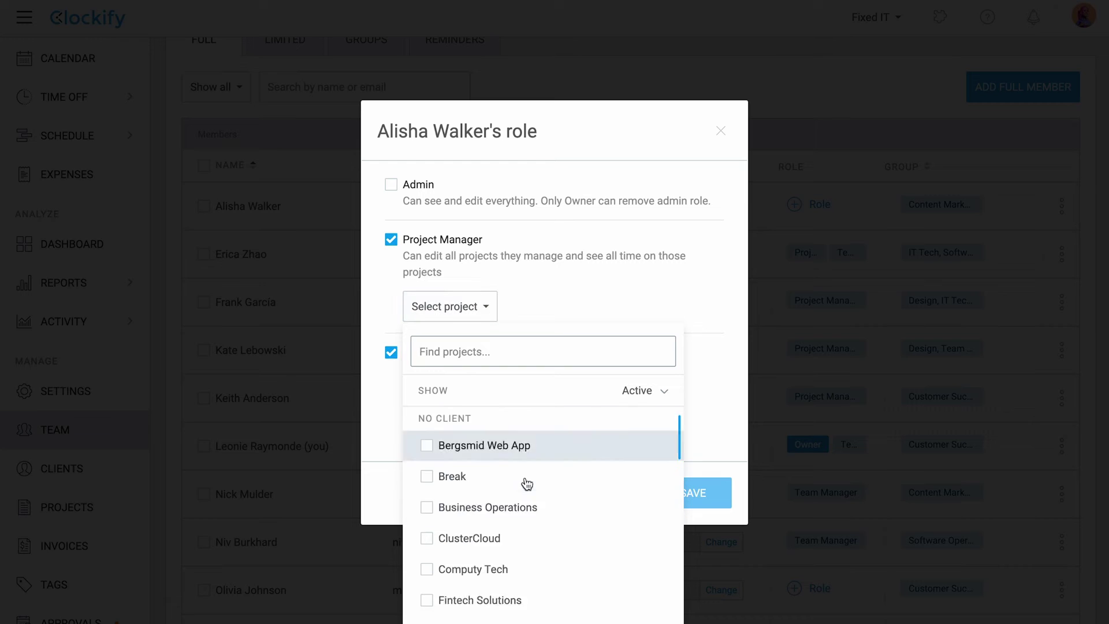
left_click(507, 479)
left_click(498, 361)
type("alpa")
left_click(514, 477)
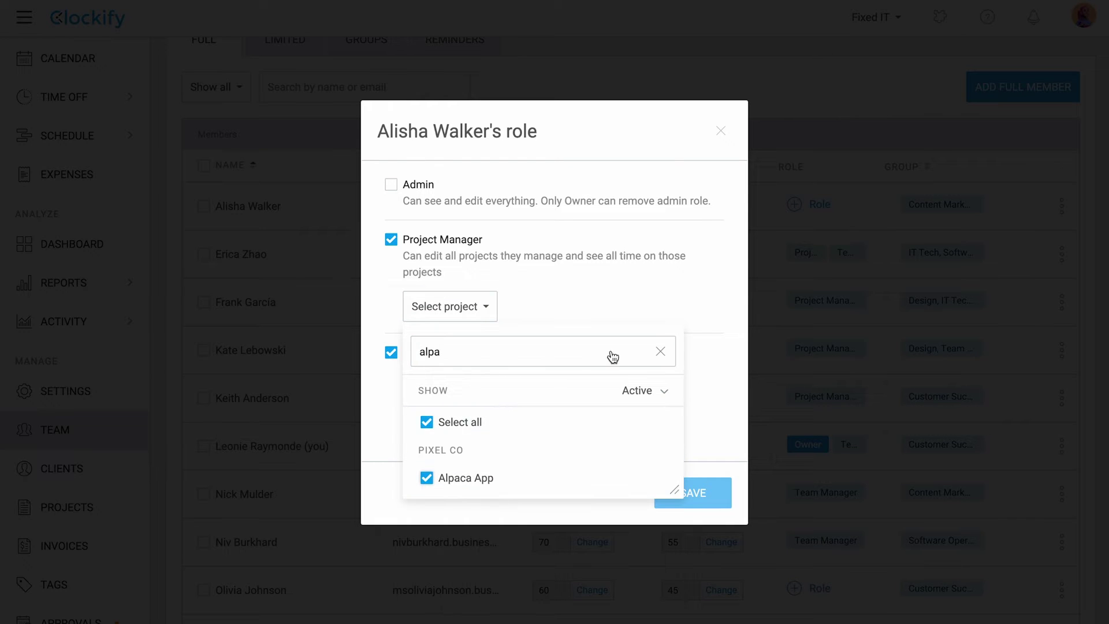
left_click(660, 351)
type("mul")
left_click(579, 485)
left_click(640, 307)
Make the member manage the Customer Success, Design and HR & Business Development groups
left_click(452, 421)
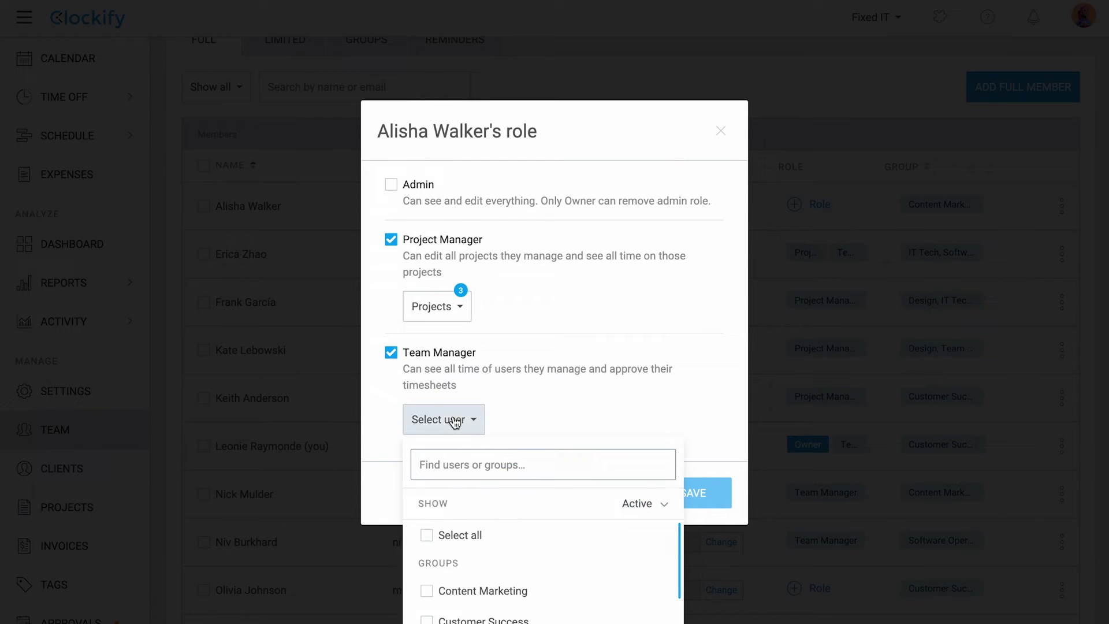
scroll(532, 597, "down", 2)
left_click(532, 567)
left_click(532, 595)
scroll(523, 590, "down", 1)
left_click(520, 585)
left_click(619, 405)
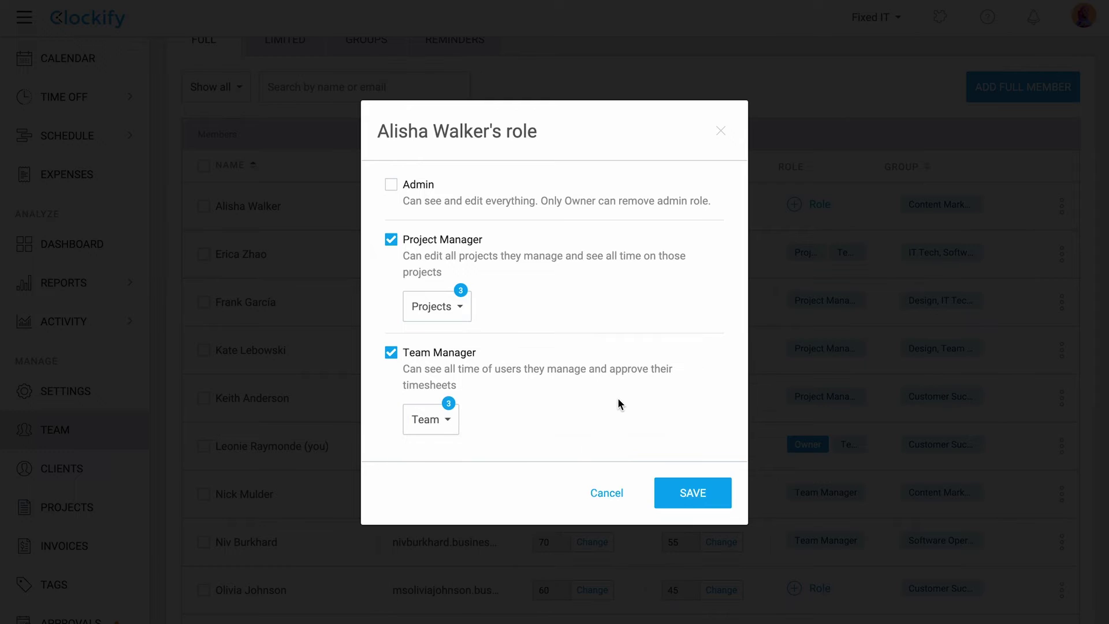
Save the member's new roles and go to the Time Off Requests page
left_click(693, 495)
scroll(346, 289, "up", 3)
mouse_move(86, 171)
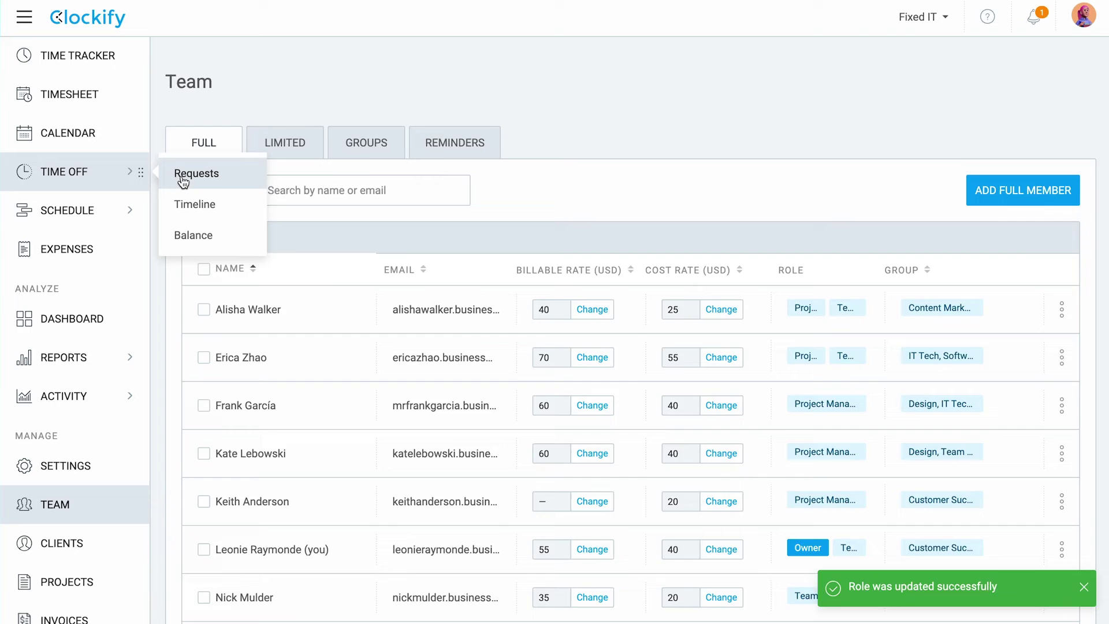
left_click(179, 175)
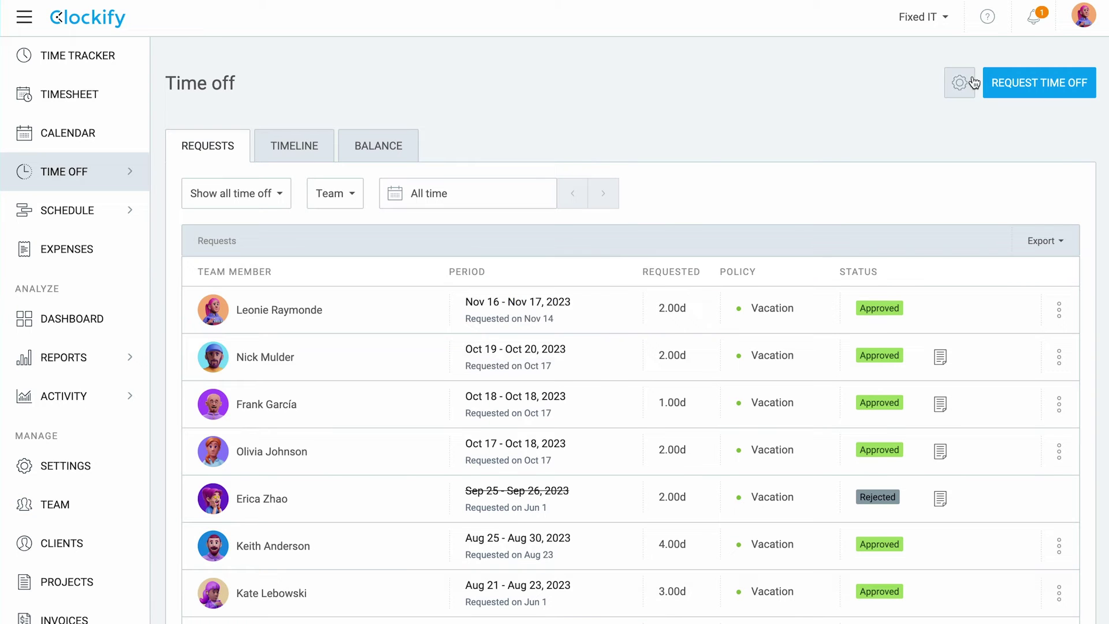
Review the time off holidays and the policies list, including Vacation, then close them
left_click(960, 88)
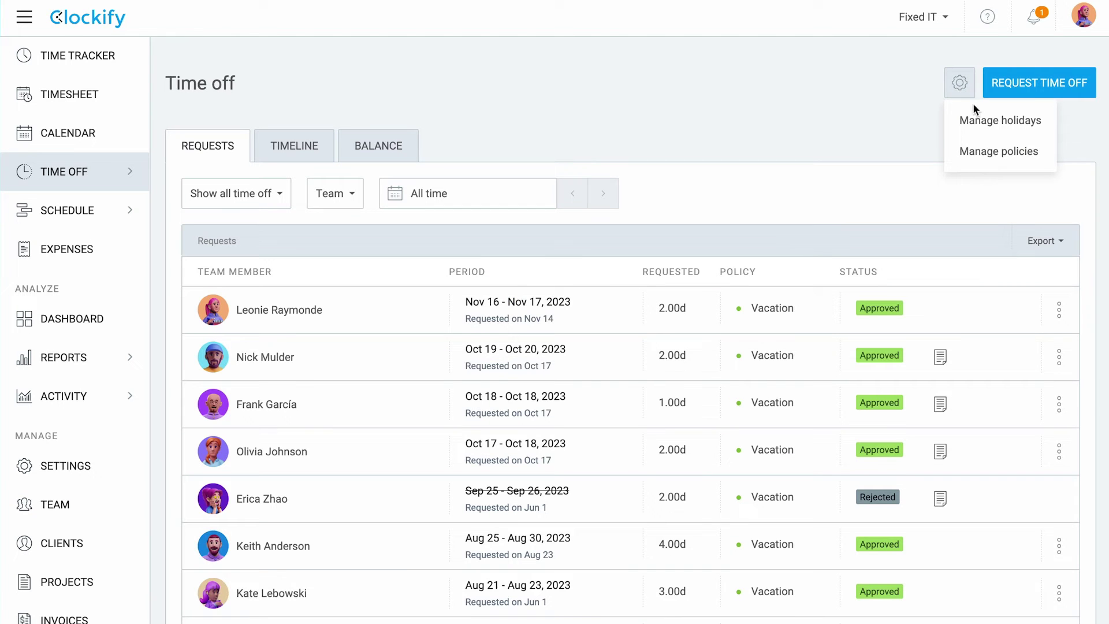
left_click(988, 121)
left_click(723, 218)
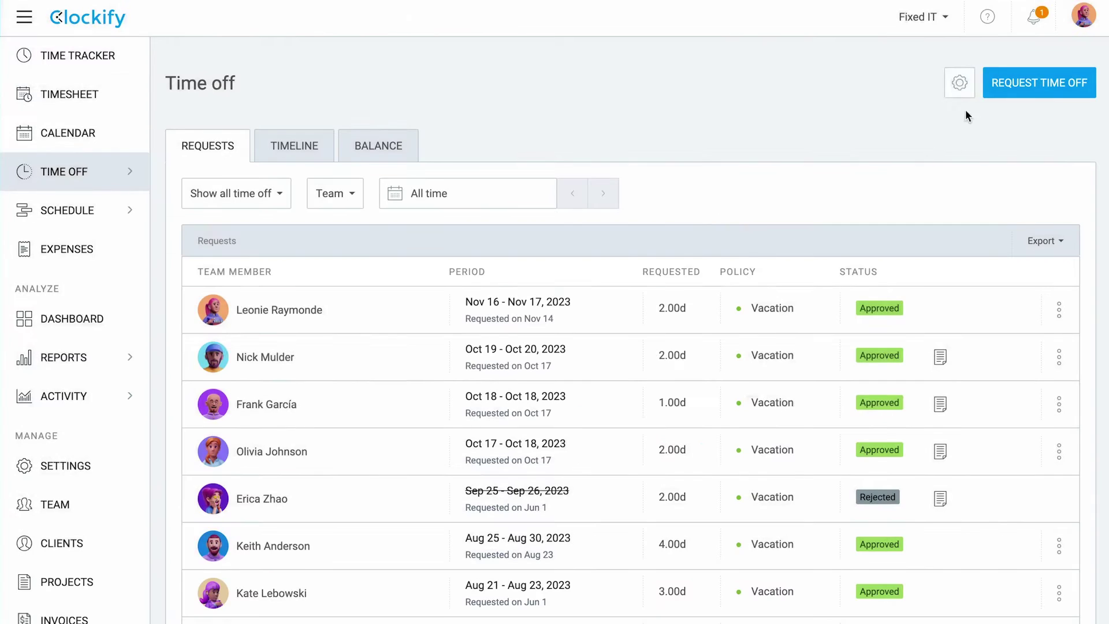
left_click(960, 85)
left_click(972, 151)
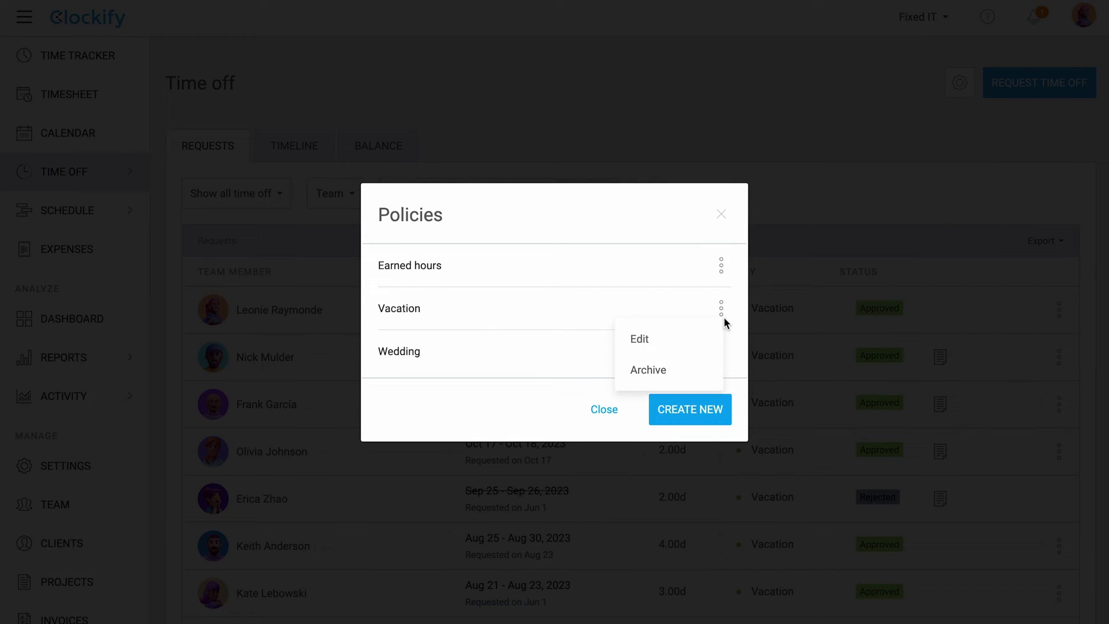
left_click(725, 415)
left_click(720, 215)
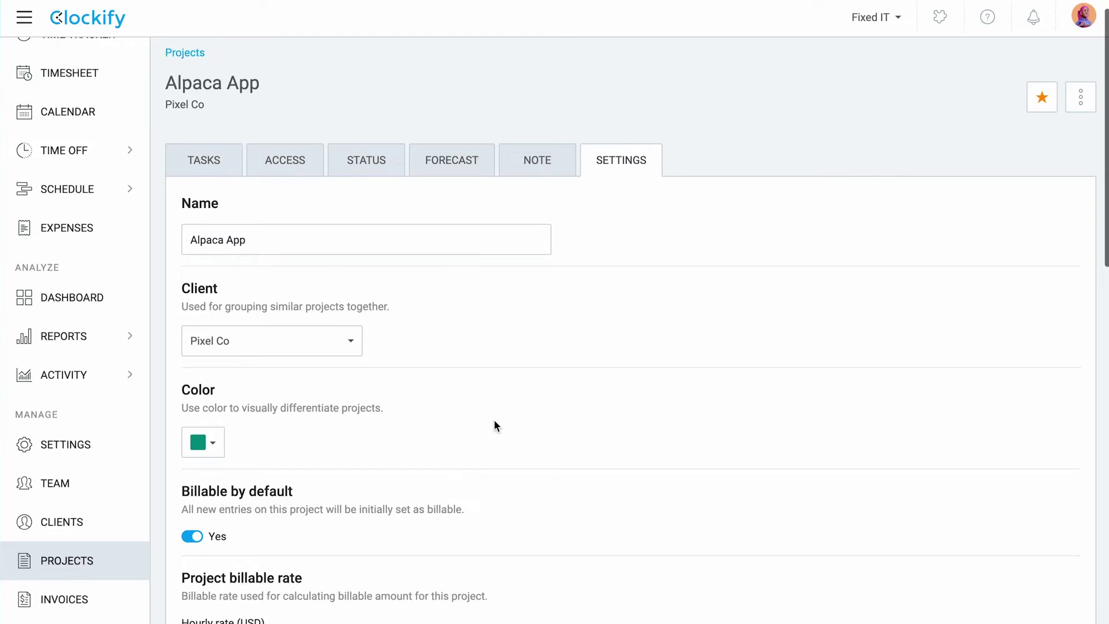
Set the Alpaca App project's cost rate to 40 for all entries
scroll(494, 427, "down", 7)
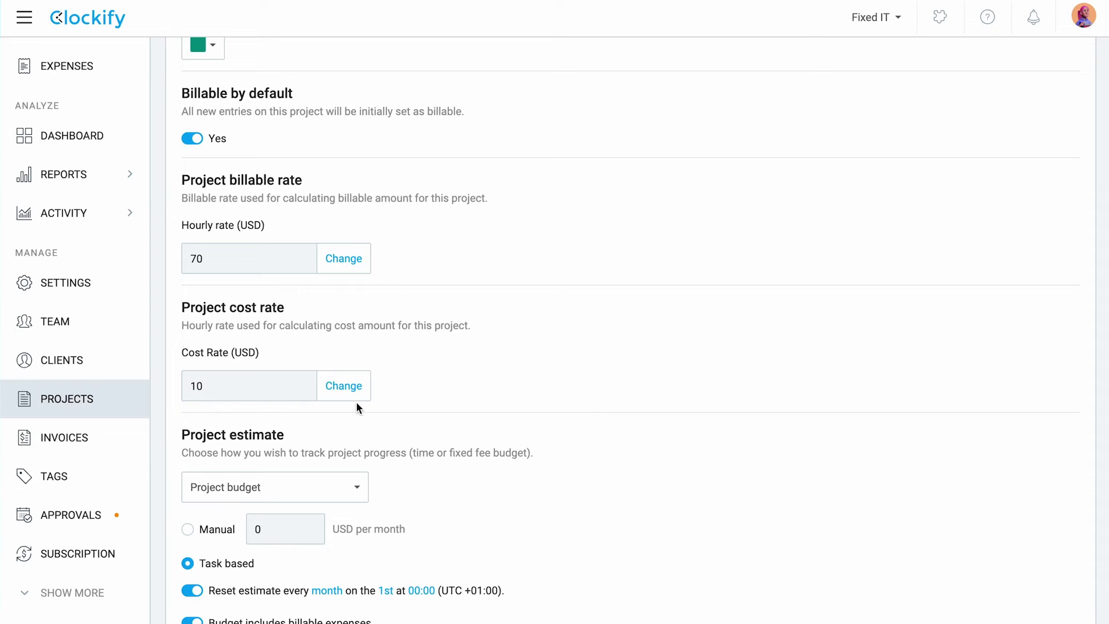
left_click(346, 388)
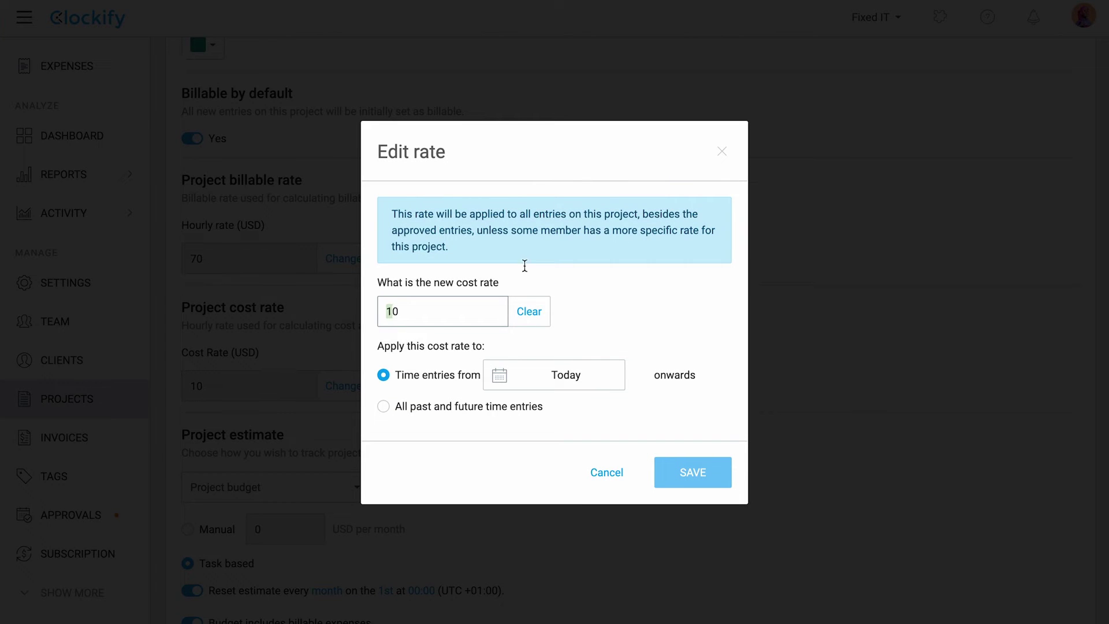
type("4")
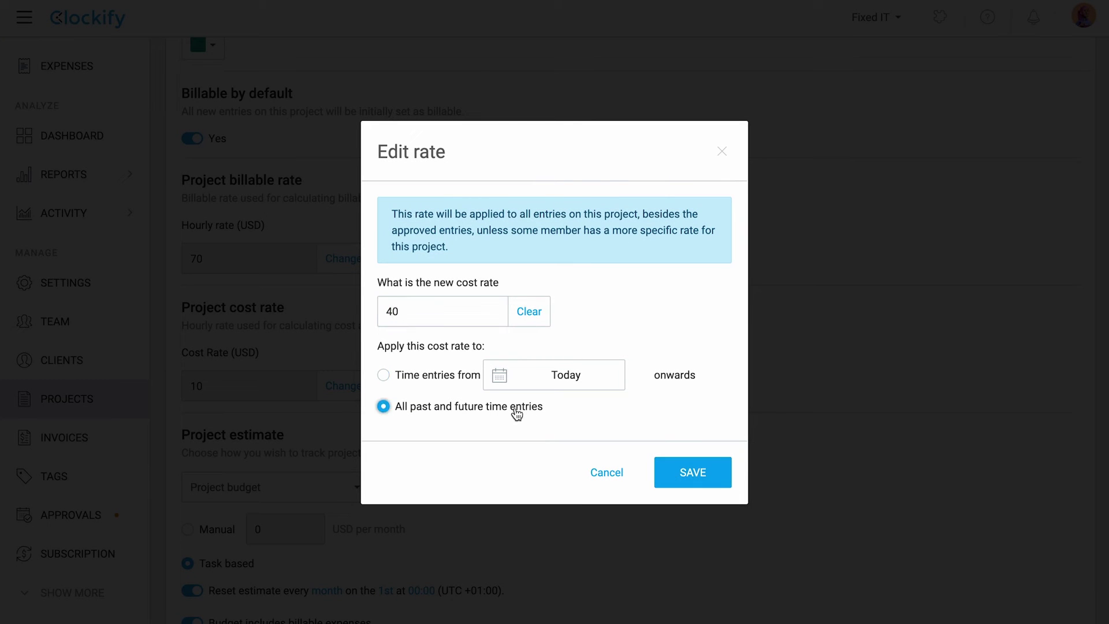
left_click(692, 469)
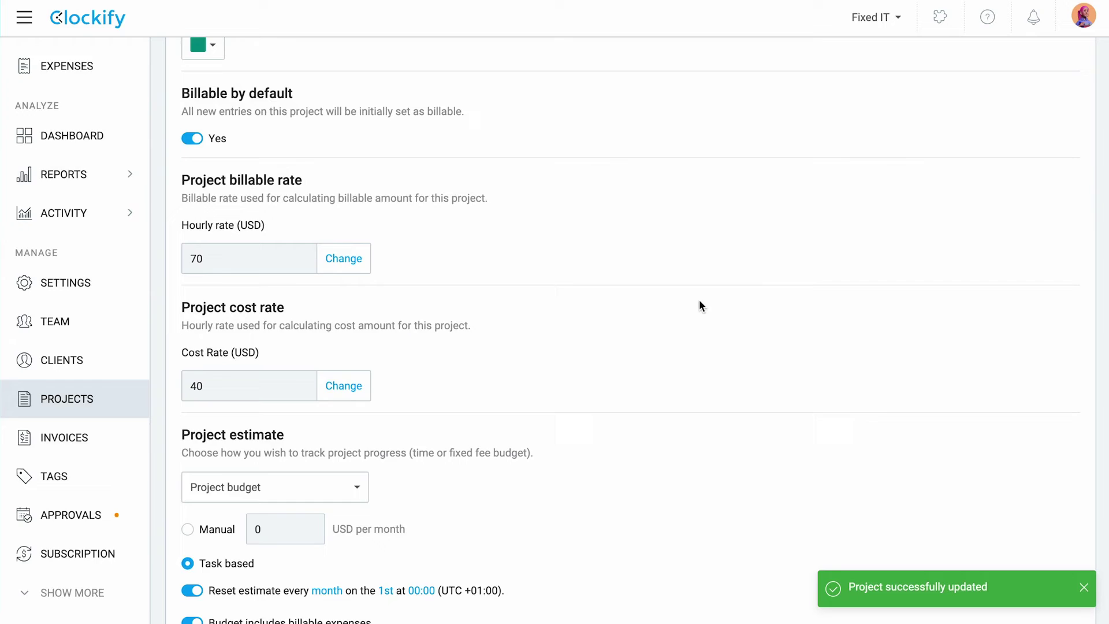
scroll(500, 182, "up", 2)
scroll(501, 181, "up", 5)
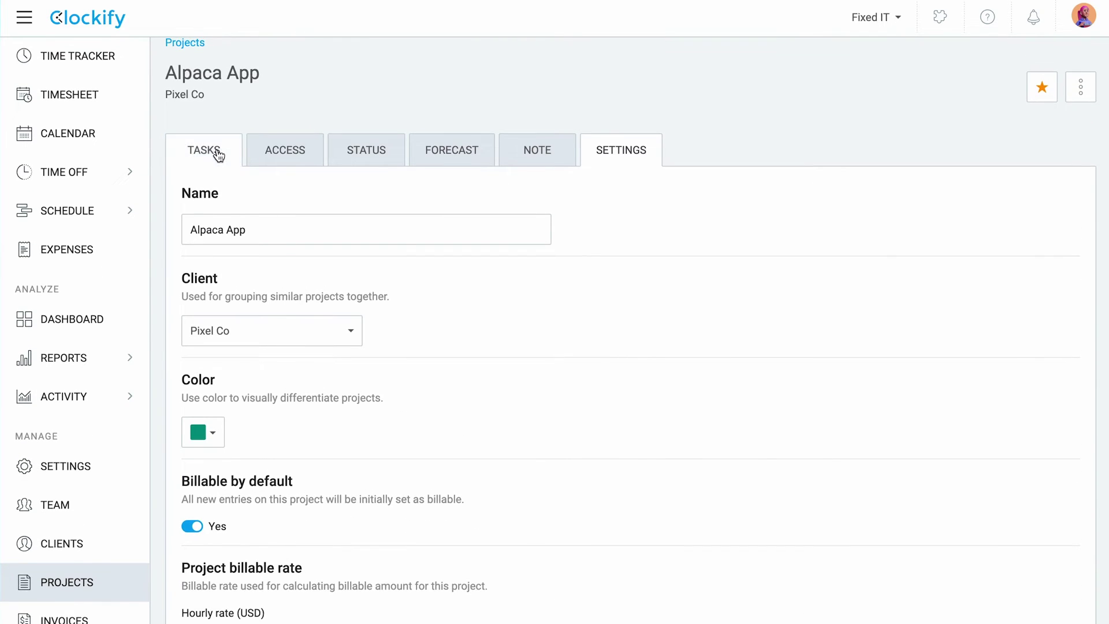
Give the Branding task a 40 USD cost rate, then view the project's Status overview
left_click(219, 155)
scroll(855, 346, "down", 3)
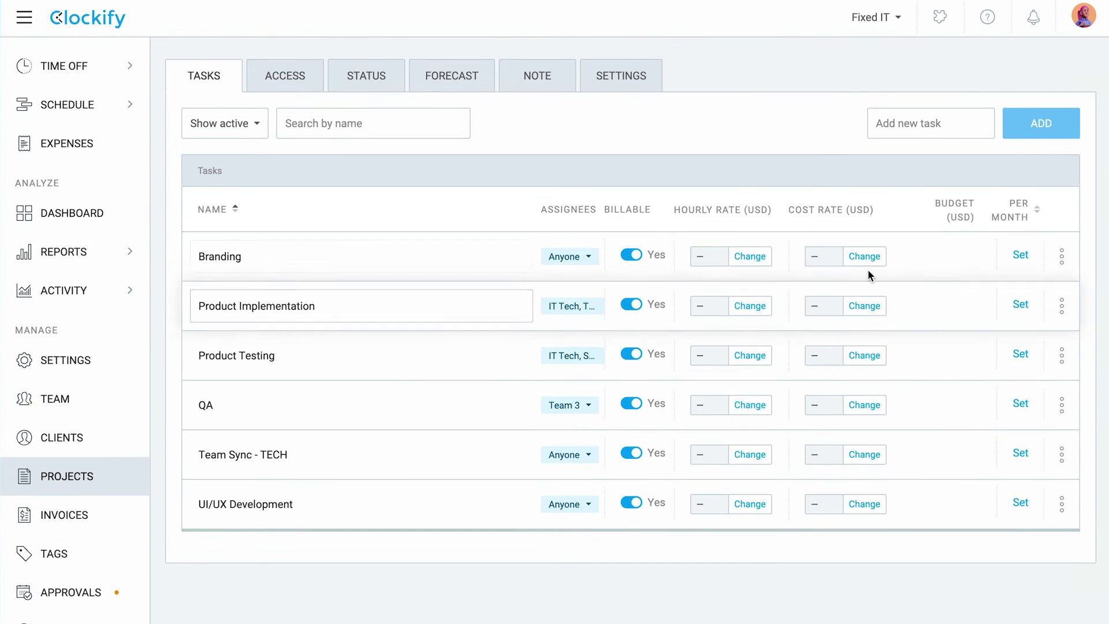
left_click(866, 256)
type("40")
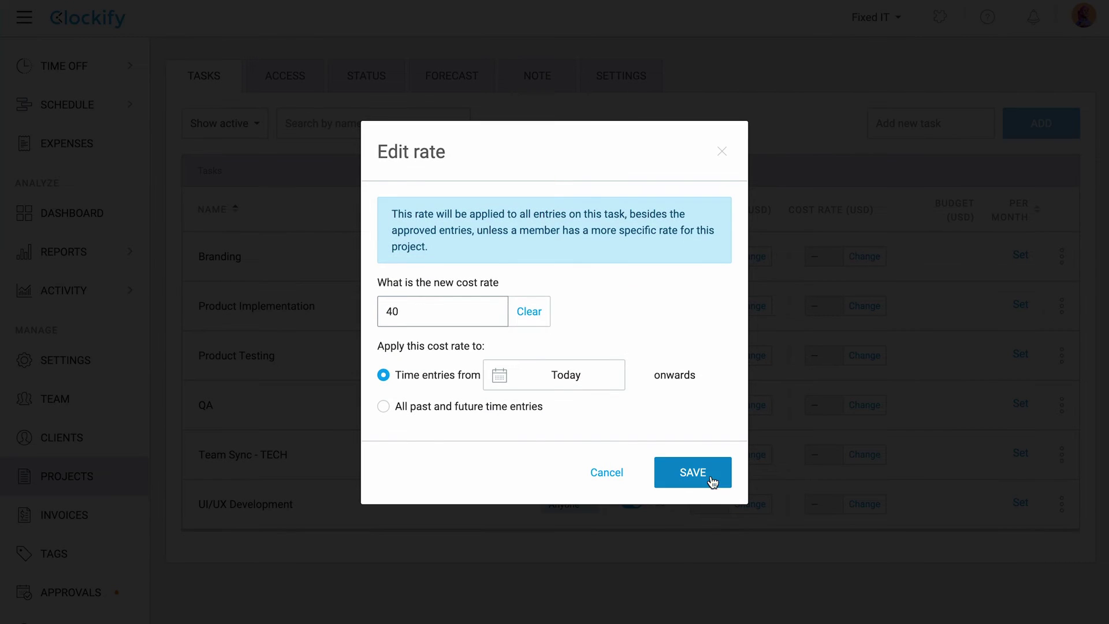
left_click(694, 473)
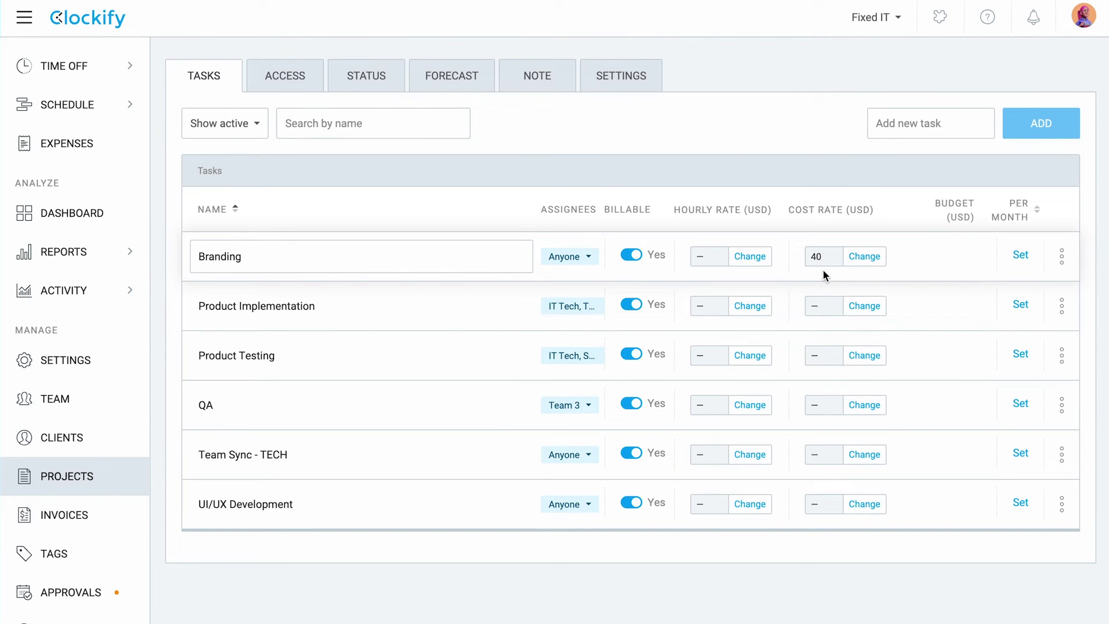
left_click(345, 82)
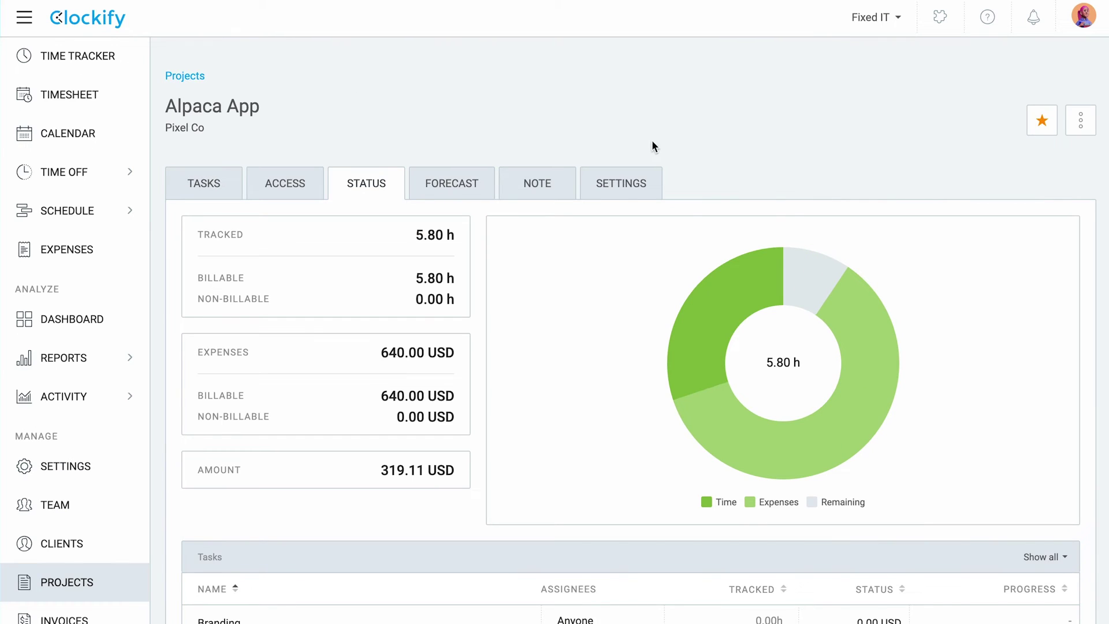
scroll(654, 258, "down", 2)
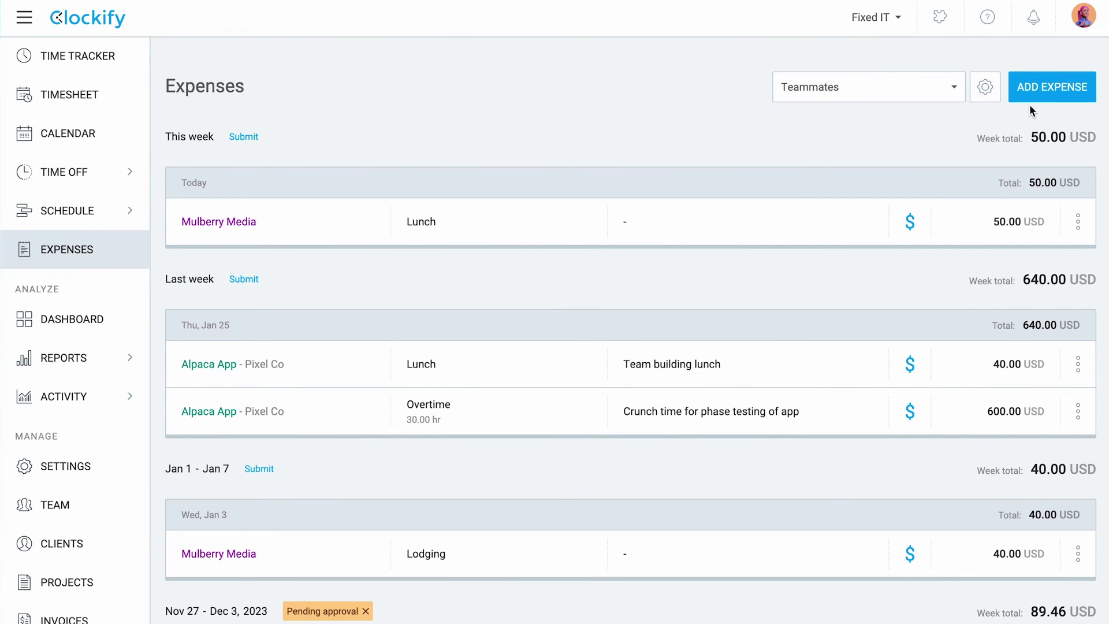
Create a 30-hour Overtime expense of 600.00 USD assigned to the Alpaca App project
left_click(1038, 95)
left_click(675, 224)
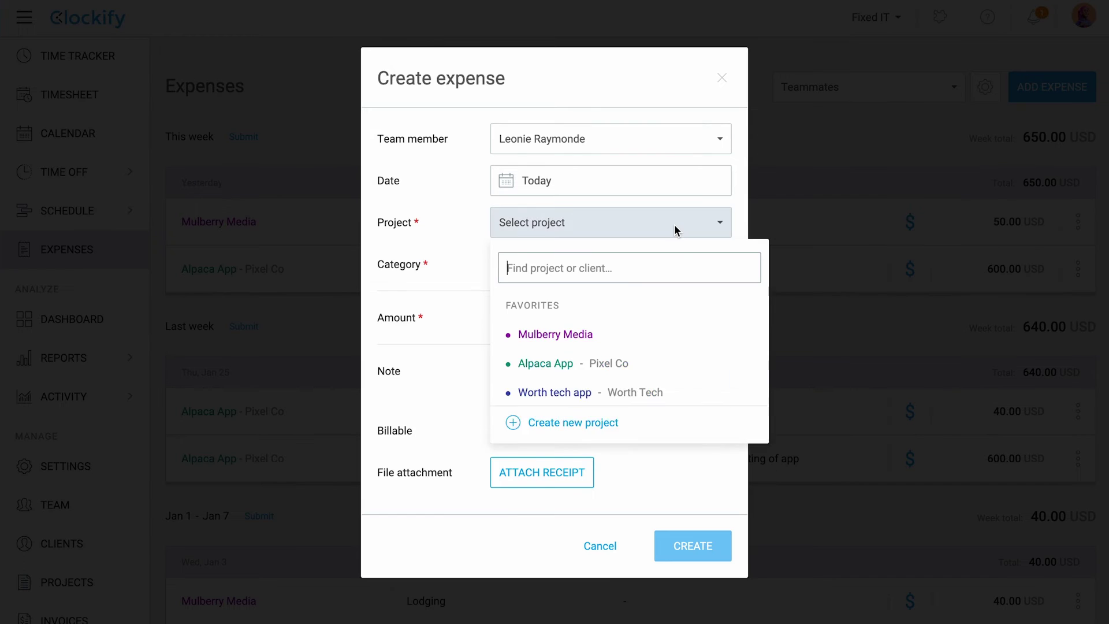
left_click(661, 364)
left_click(626, 224)
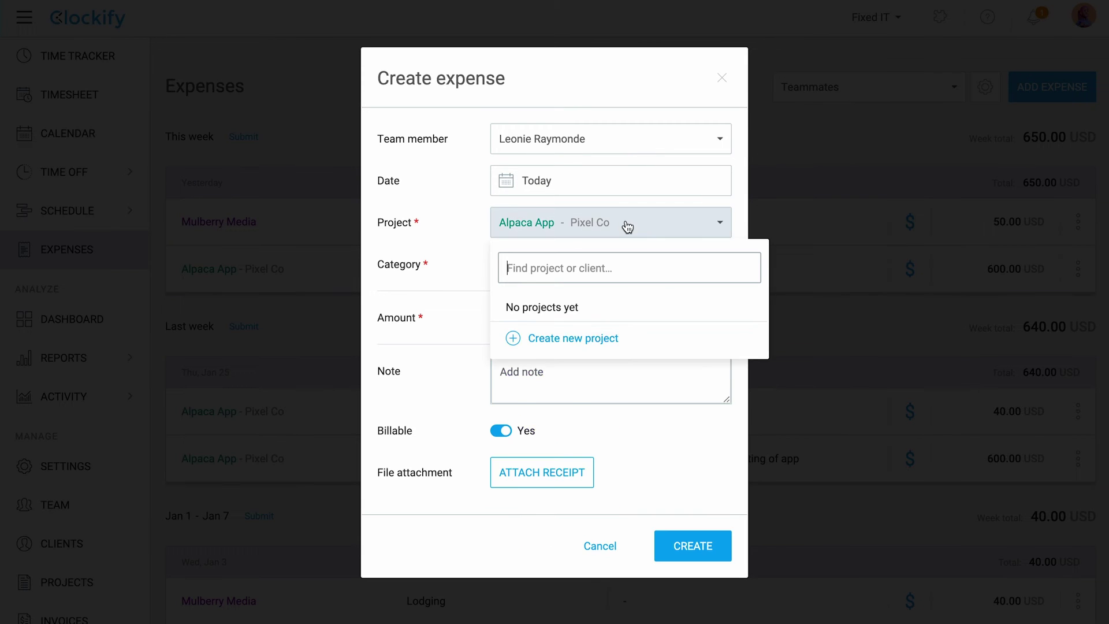
left_click(616, 508)
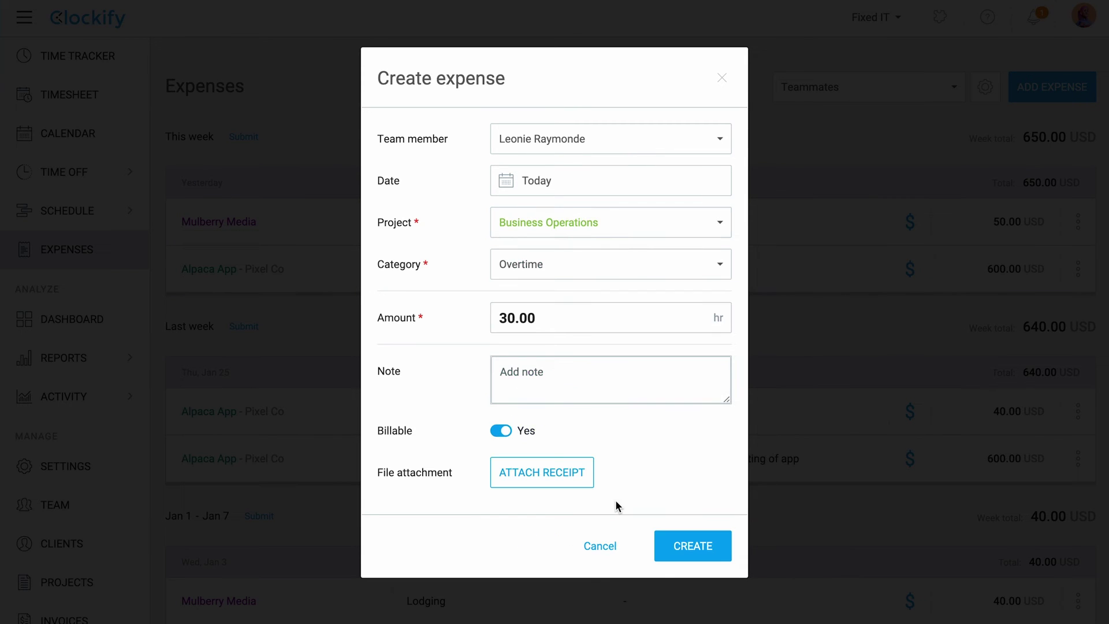
left_click(651, 219)
left_click(653, 364)
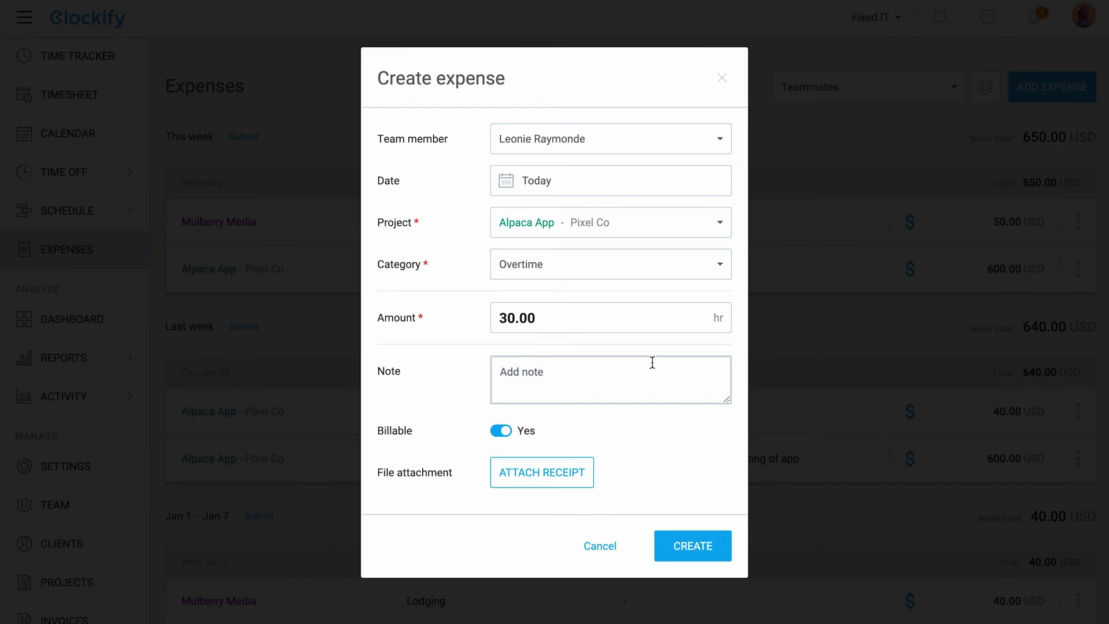
left_click(684, 546)
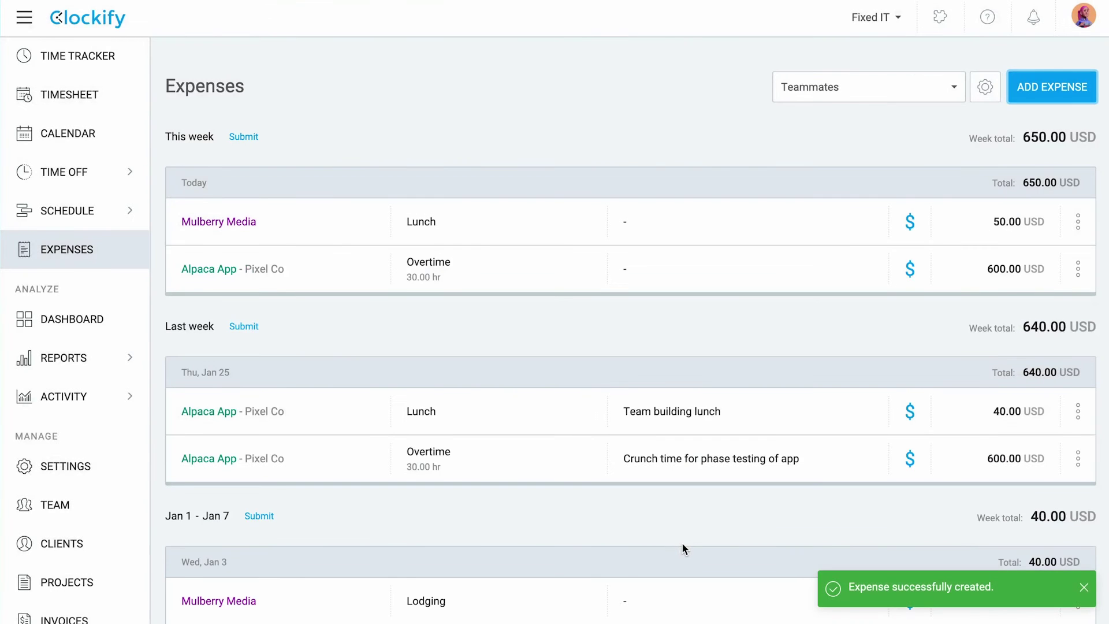
scroll(203, 385, "down", 2)
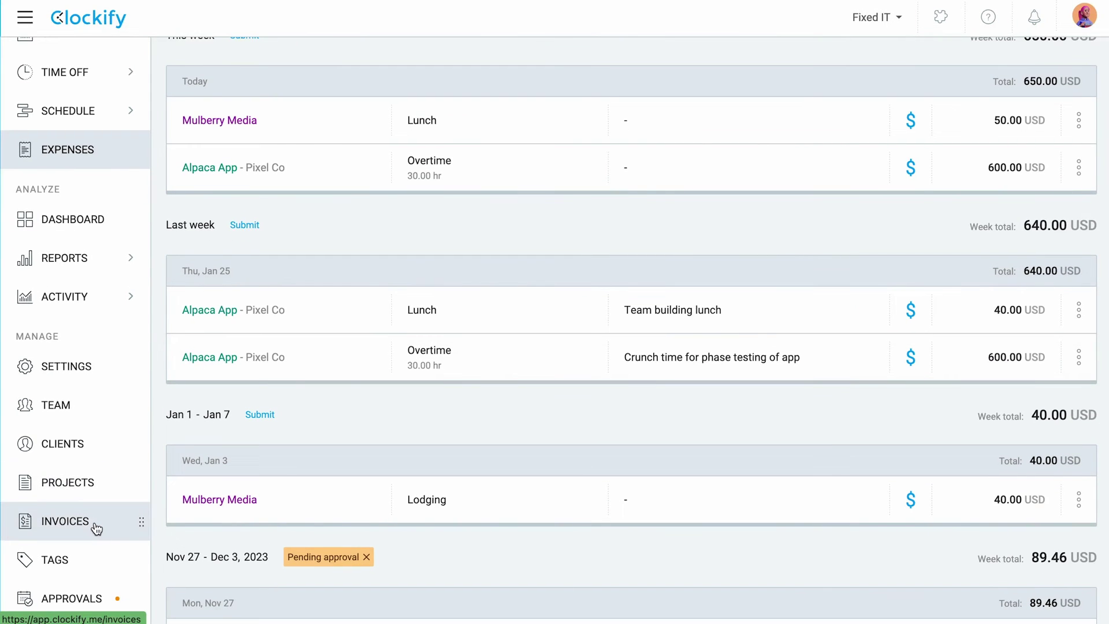
Create a new invoice, Invoice22, billed to the client Pixel Co
left_click(97, 528)
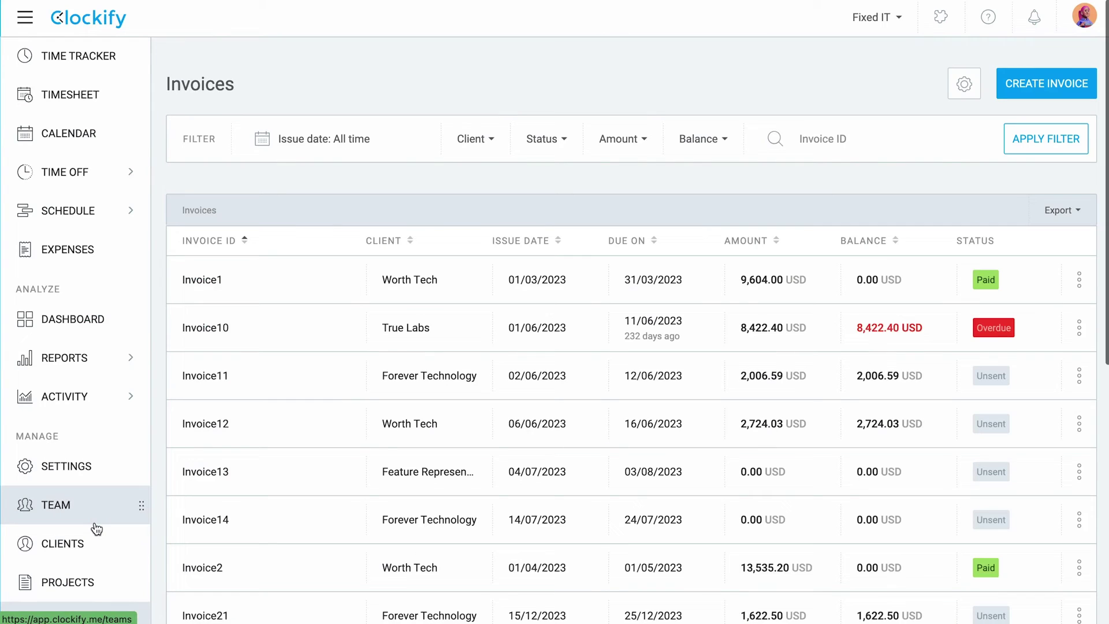
left_click(1061, 91)
left_click(514, 233)
left_click(446, 496)
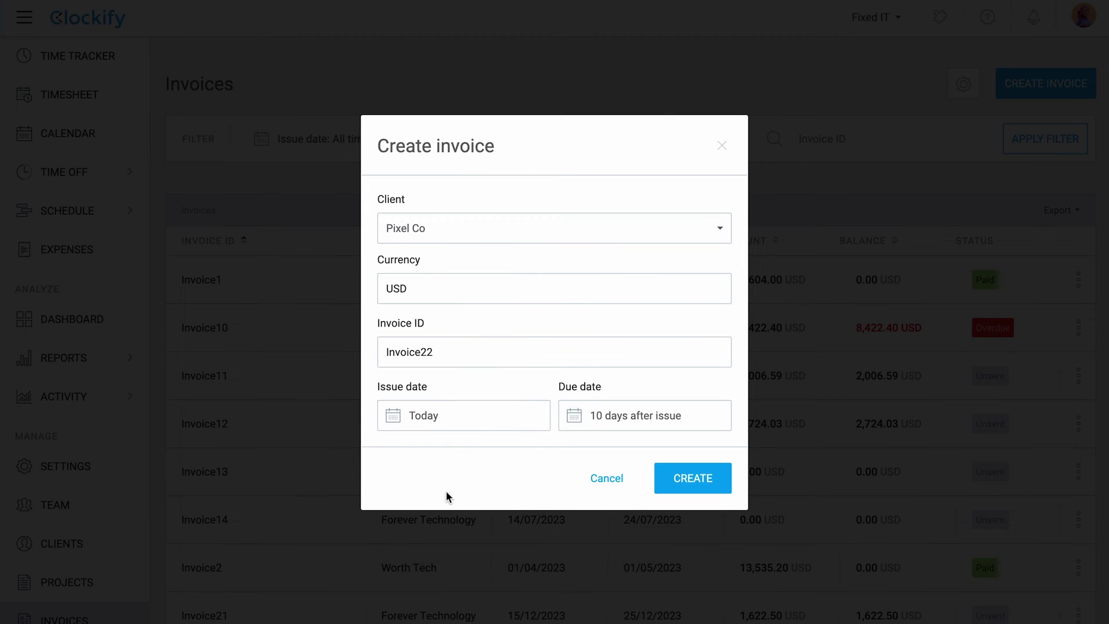
left_click(682, 474)
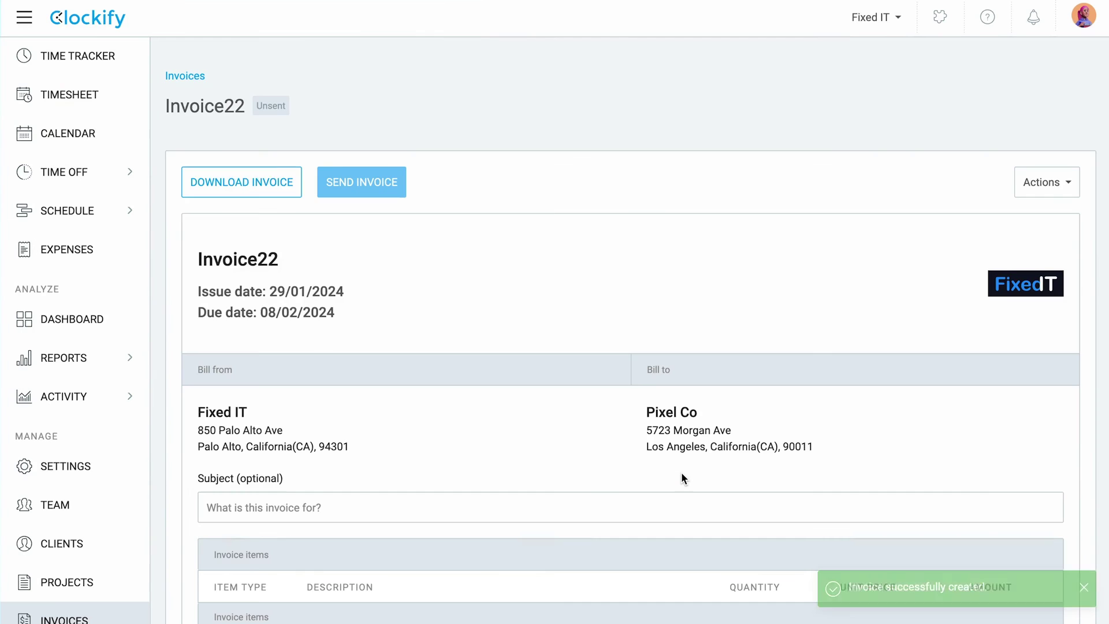
scroll(681, 473, "down", 3)
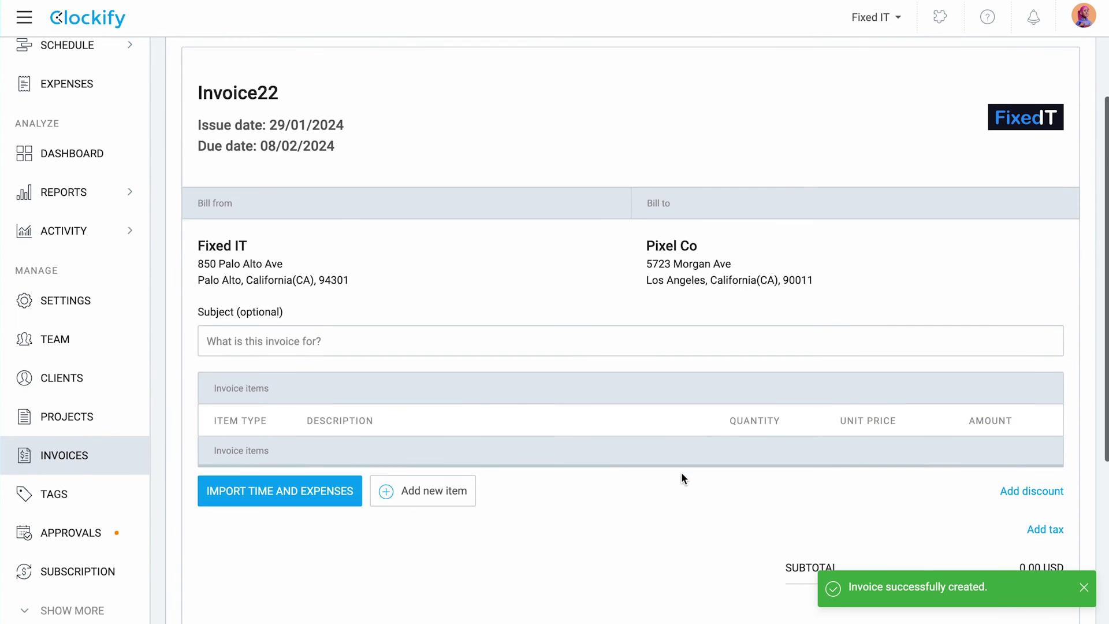
Import Alpaca App time and billable expenses, grouped by category, into the invoice
left_click(249, 502)
left_click(529, 190)
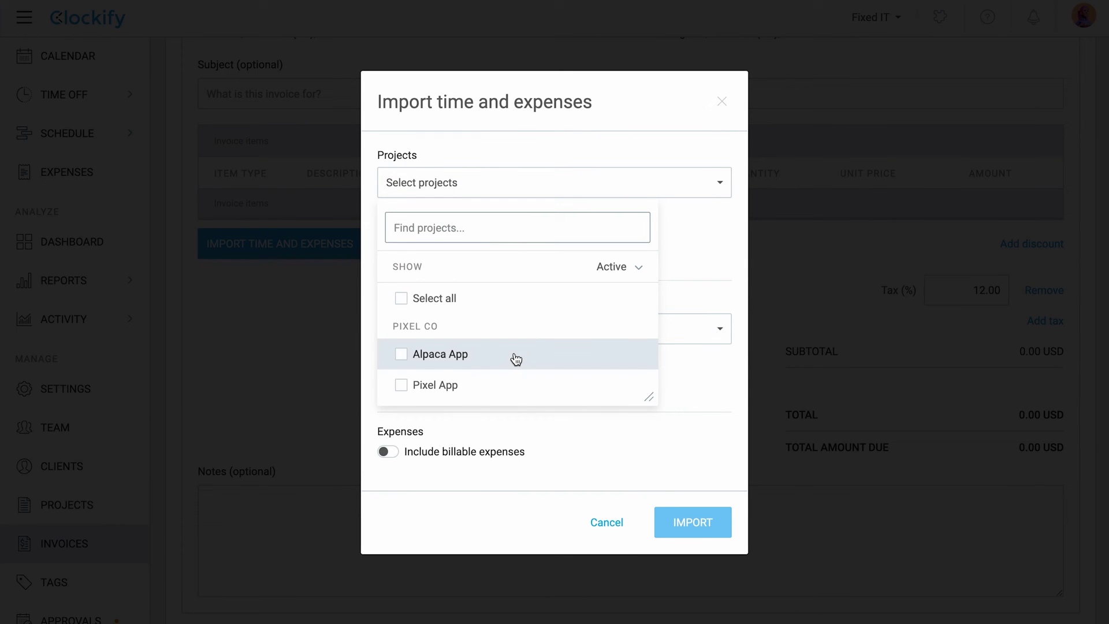
left_click(657, 449)
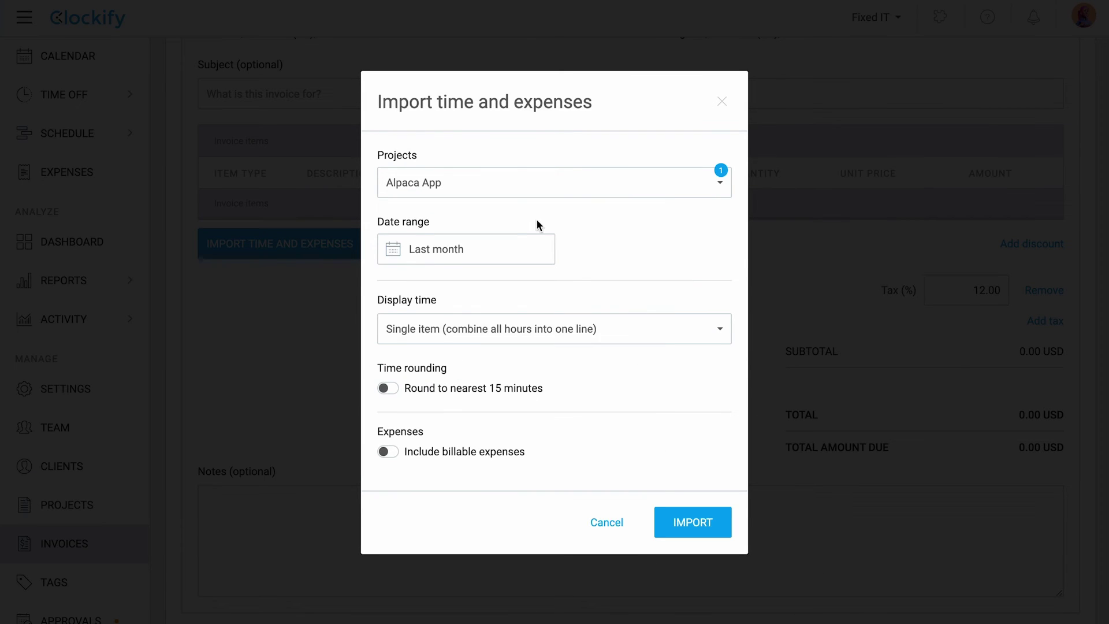
left_click(479, 451)
left_click(515, 479)
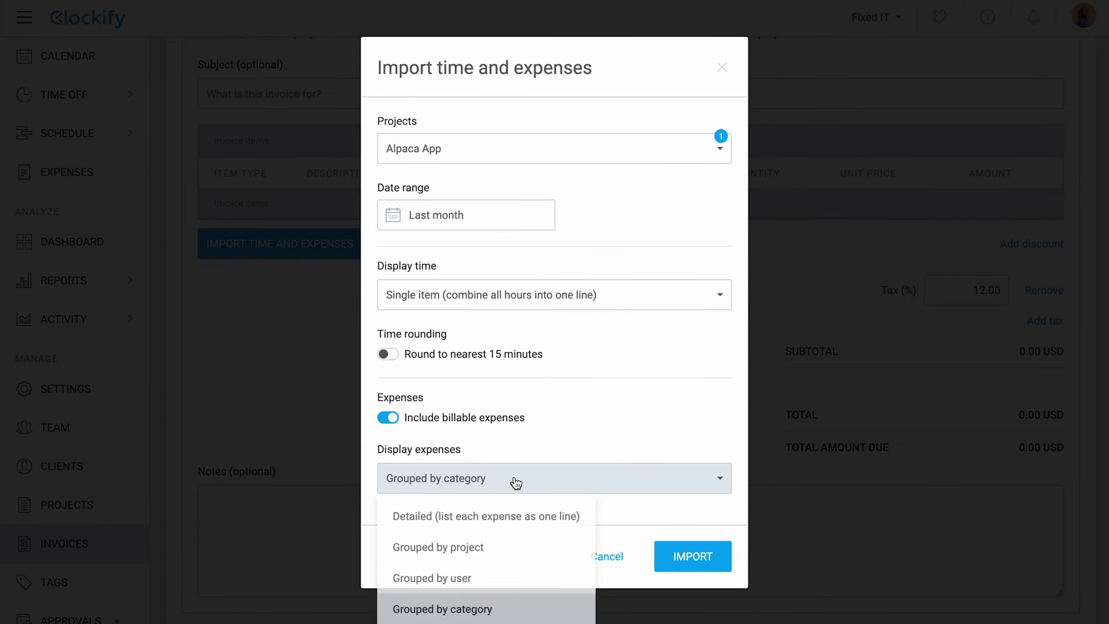
left_click(587, 436)
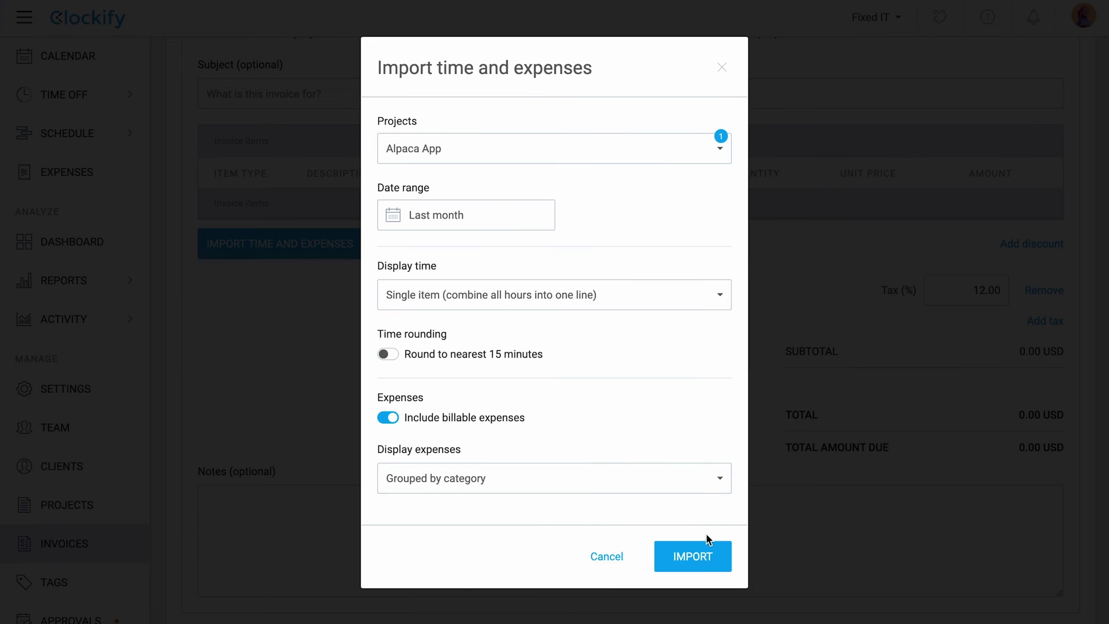
left_click(706, 559)
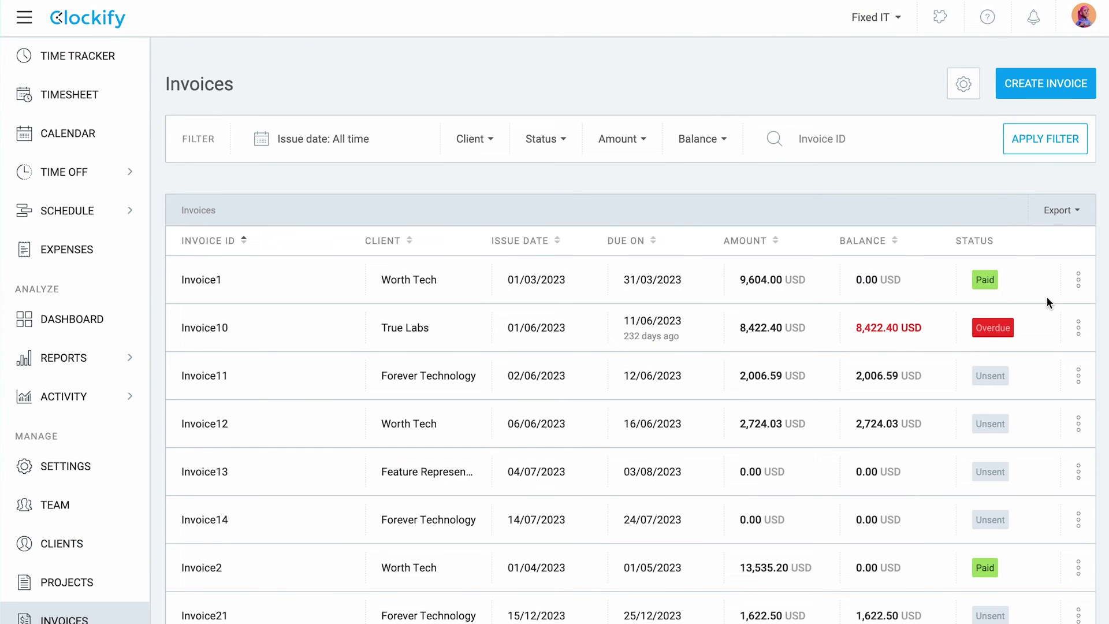
scroll(1046, 296, "down", 1)
scroll(1045, 296, "down", 2)
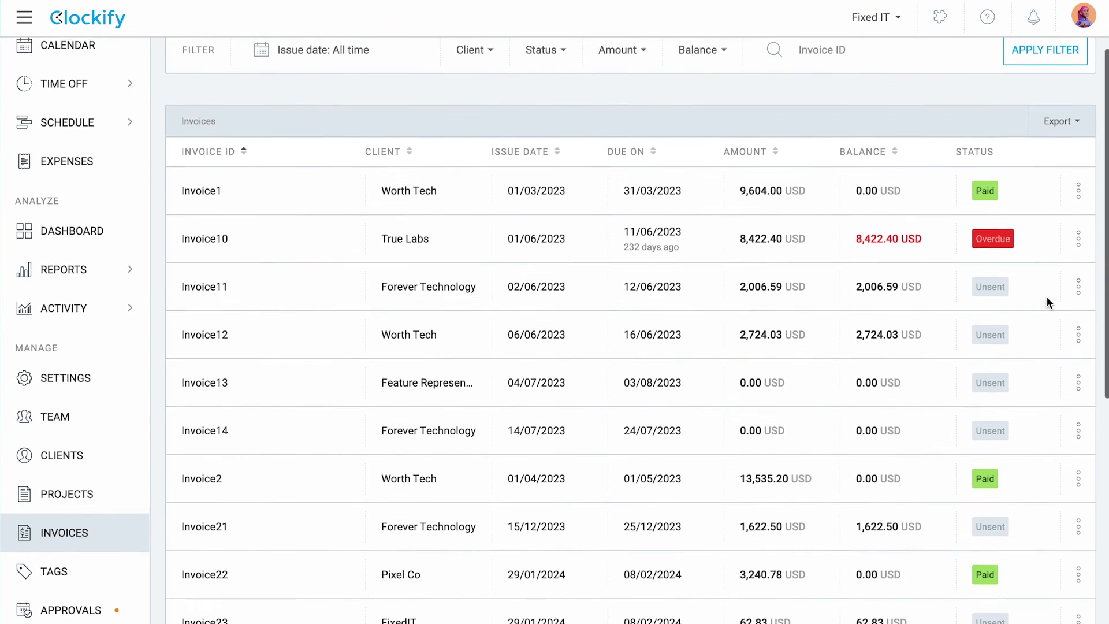
scroll(1046, 295, "down", 2)
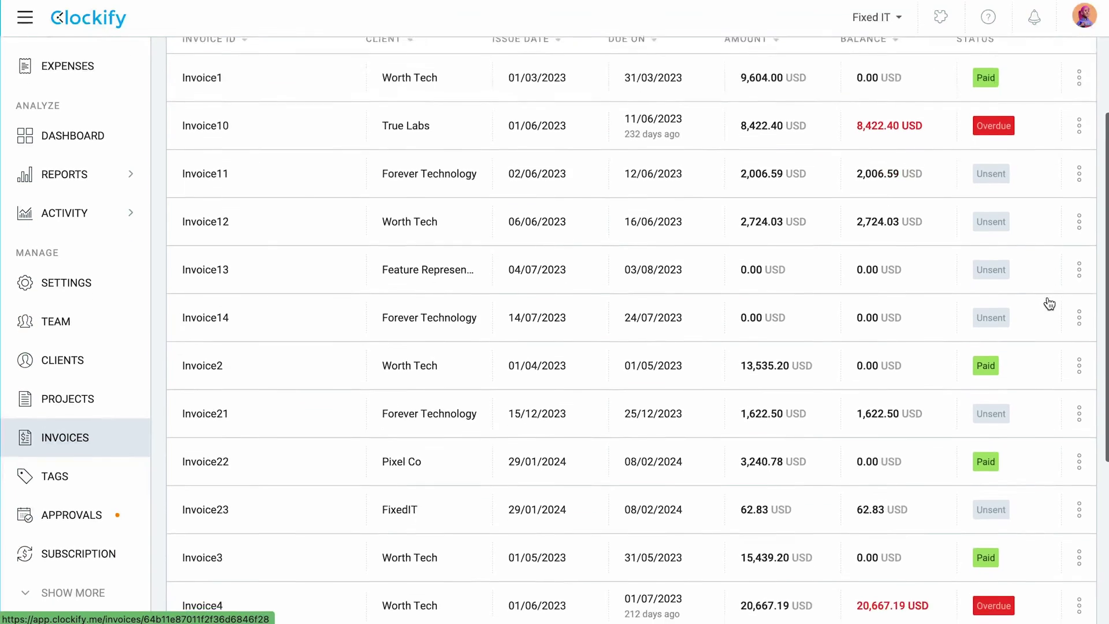
scroll(1050, 304, "down", 2)
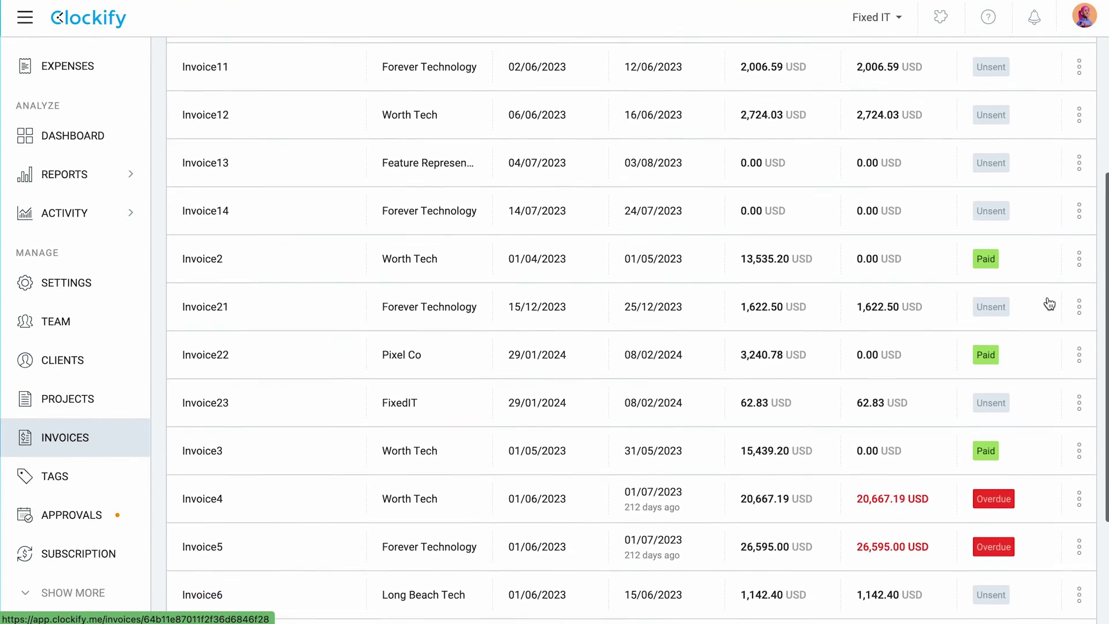
scroll(1050, 304, "down", 2)
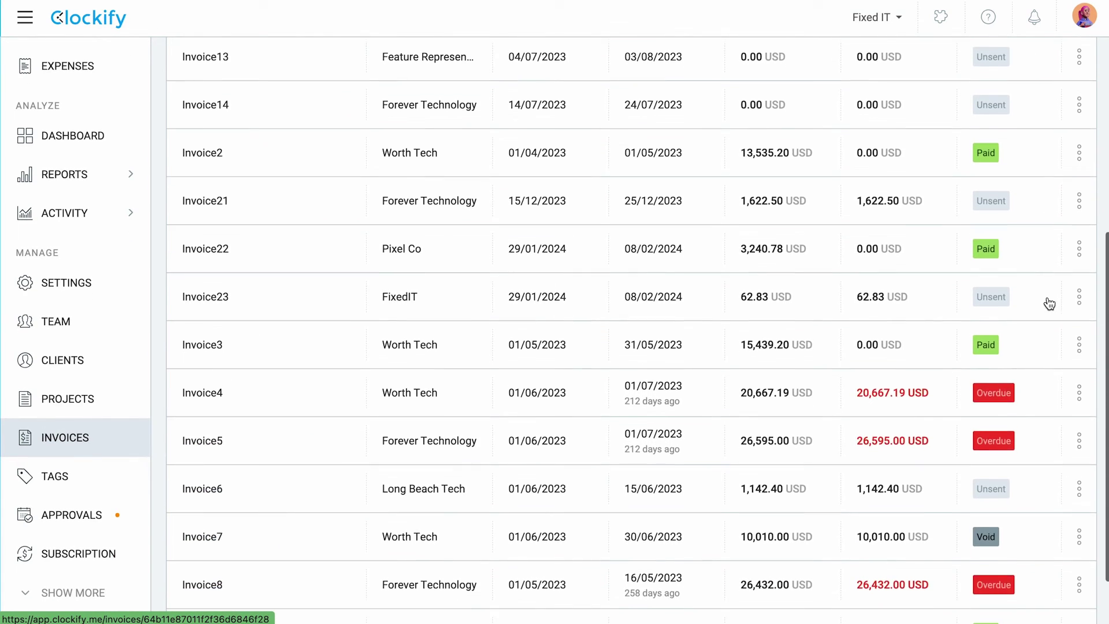
scroll(1049, 305, "down", 1)
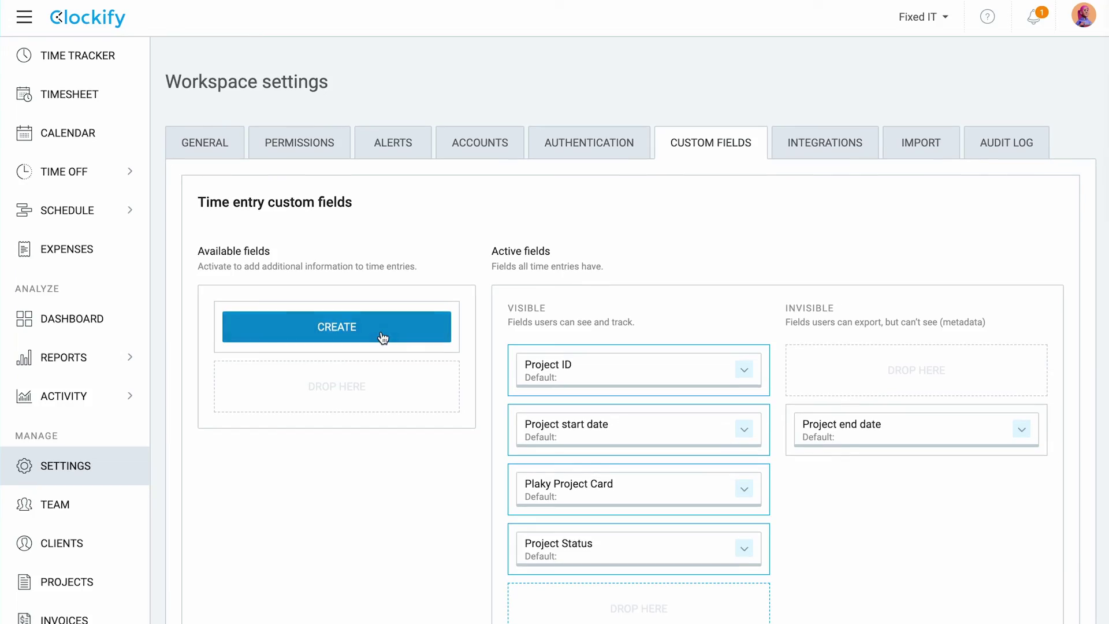
Begin creating a new time entry custom field under Available fields
left_click(382, 338)
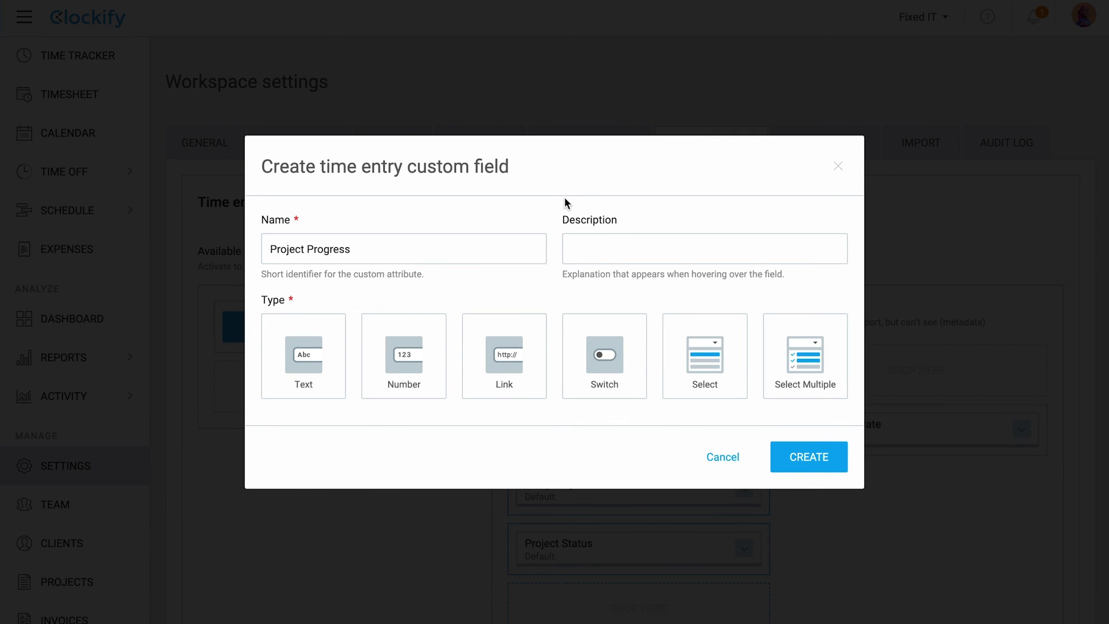
Create 'Project Progress' as a Text-type time entry custom field
left_click(344, 352)
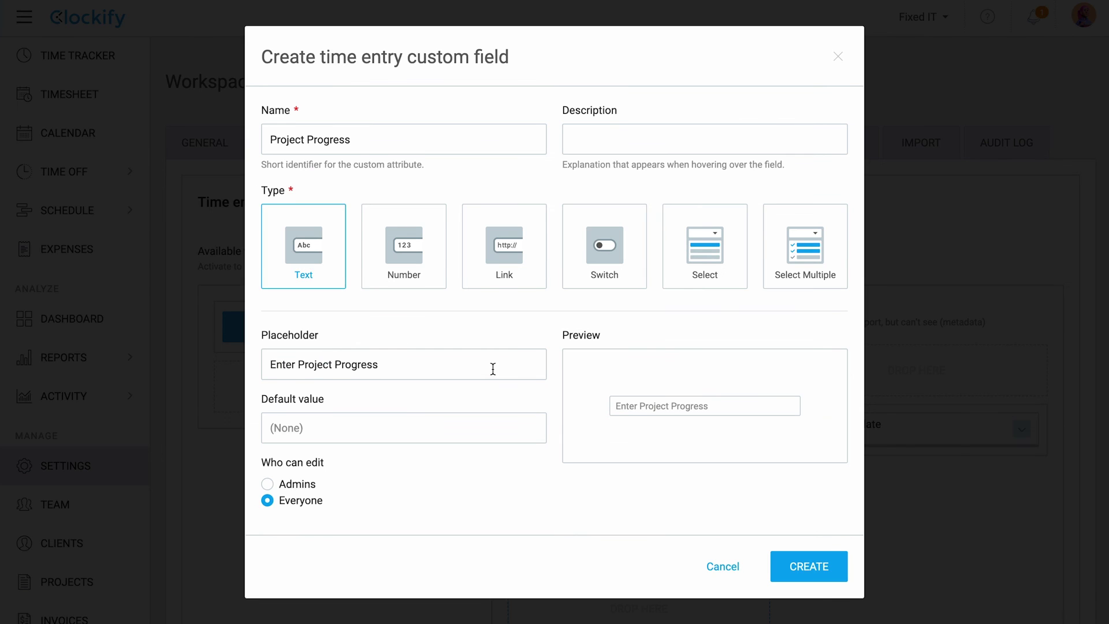
left_click(820, 571)
scroll(821, 510, "down", 3)
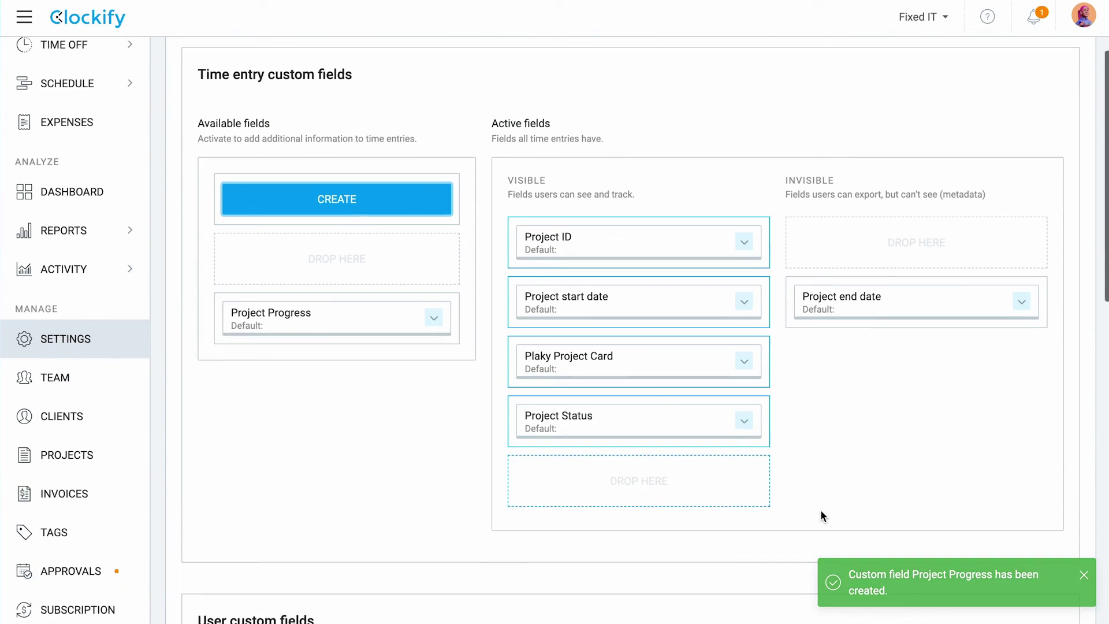